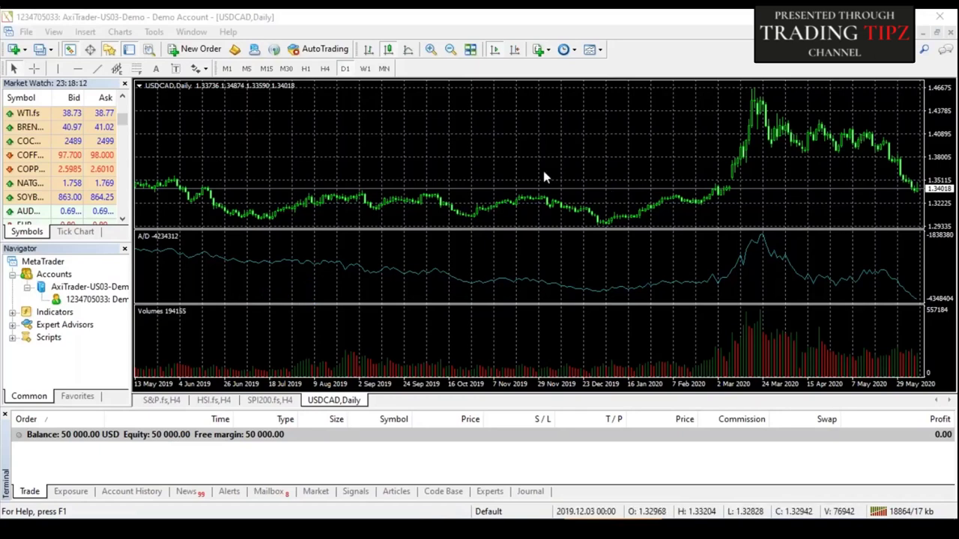
# Look through the Market Watch list of indices, commodities and currency pairs, examining the symbols and their bid and ask prices
pyautogui.click(123, 111)
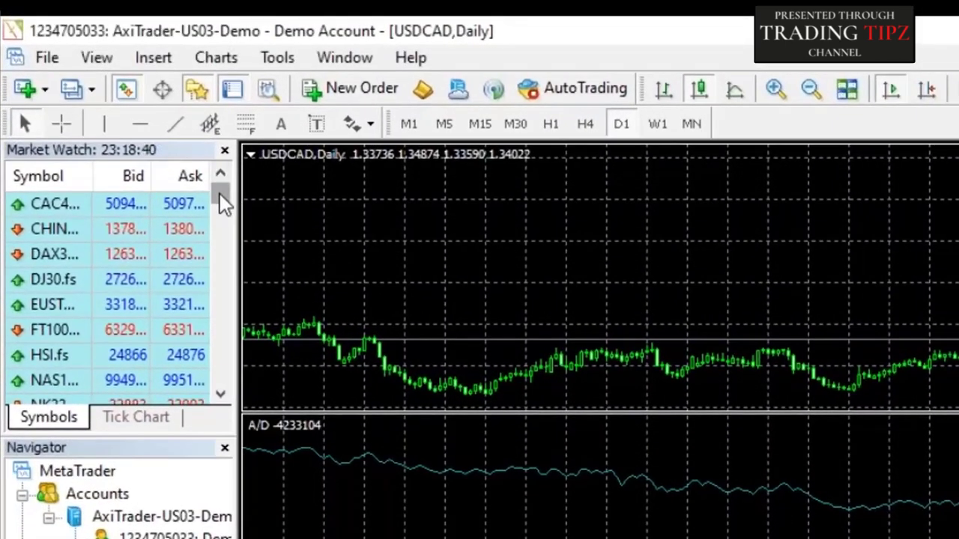
pyautogui.moveTo(219, 194); pyautogui.dragTo(223, 216)
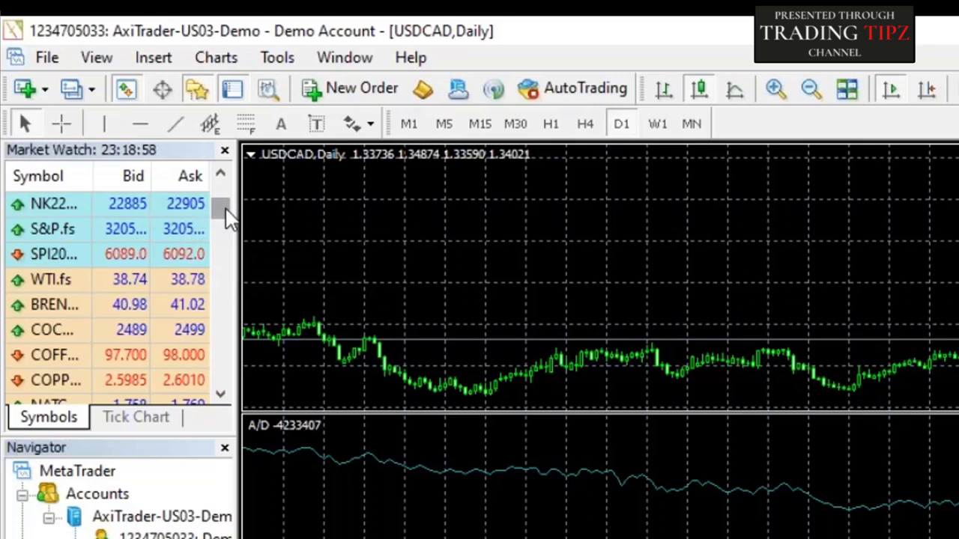
pyautogui.moveTo(226, 214)
pyautogui.mouseDown()
pyautogui.moveTo(223, 194)
pyautogui.moveTo(221, 201)
pyautogui.mouseUp()
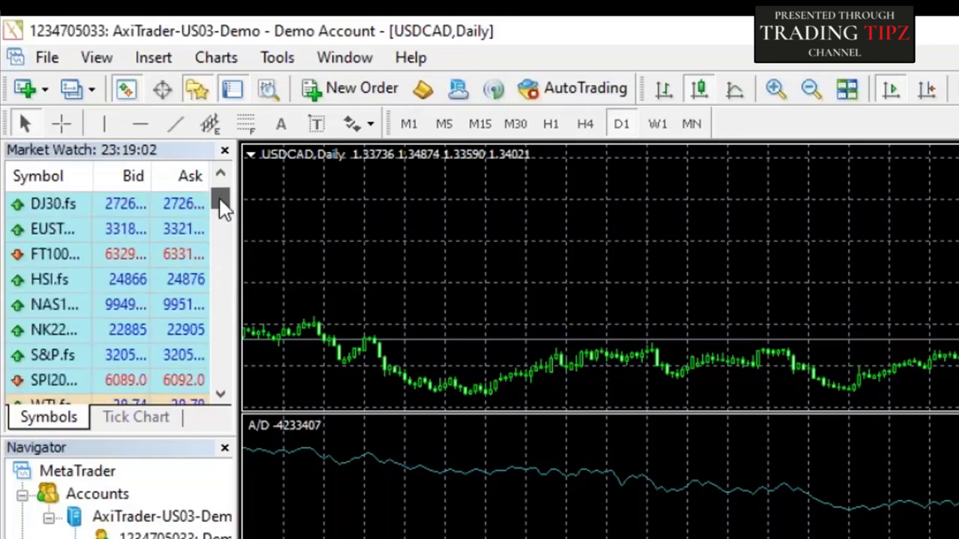
pyautogui.moveTo(126, 210)
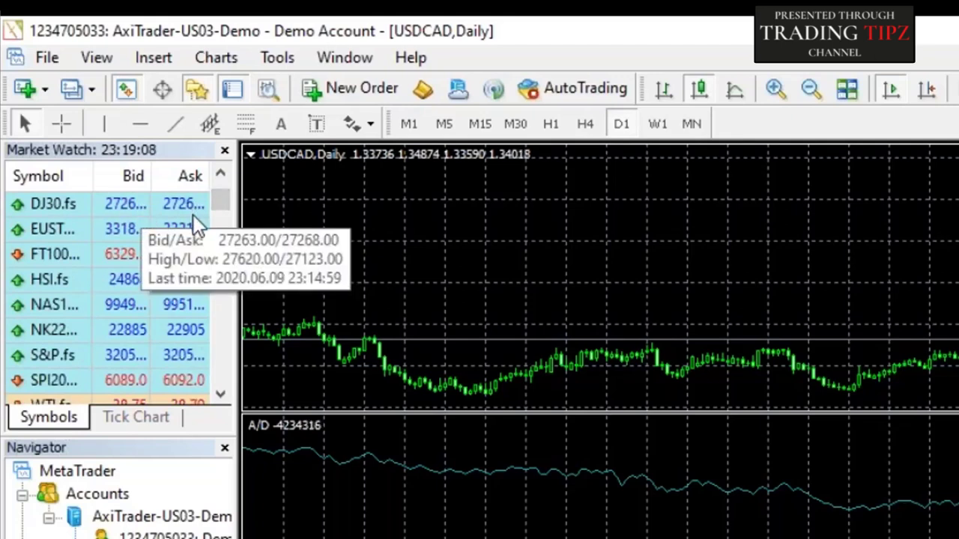
pyautogui.moveTo(190, 225)
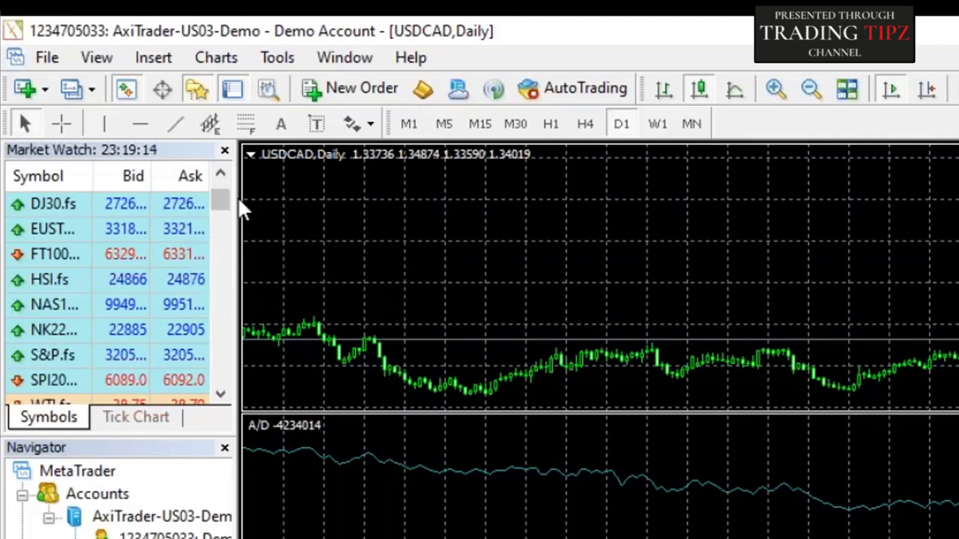
pyautogui.moveTo(214, 197); pyautogui.dragTo(216, 206)
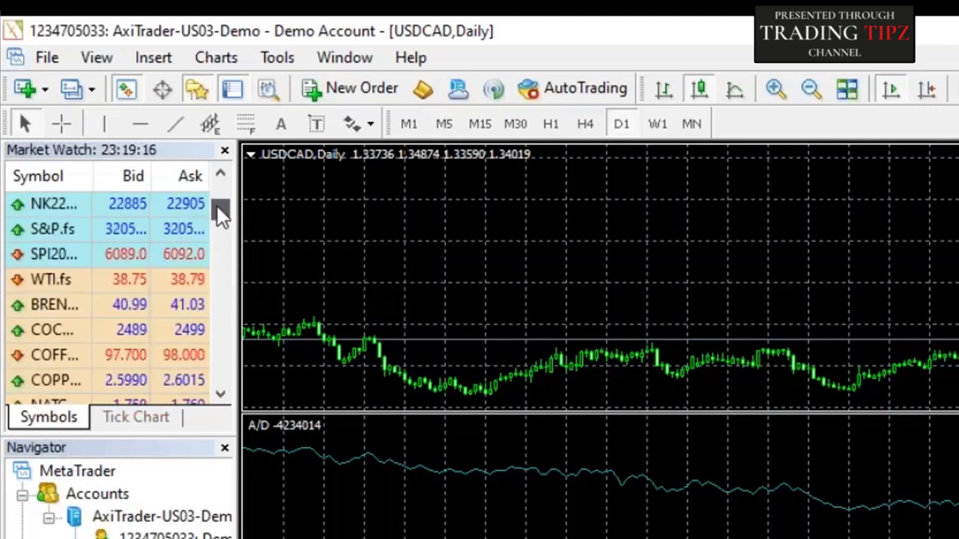
pyautogui.moveTo(220, 213); pyautogui.dragTo(218, 258)
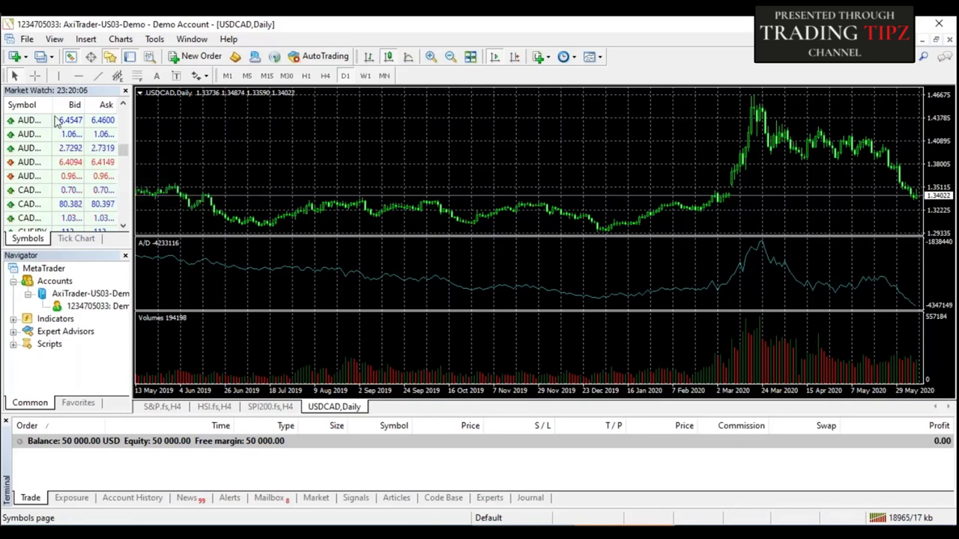
pyautogui.moveTo(47, 105)
pyautogui.mouseDown()
pyautogui.moveTo(65, 114)
pyautogui.moveTo(47, 112)
pyautogui.mouseUp()
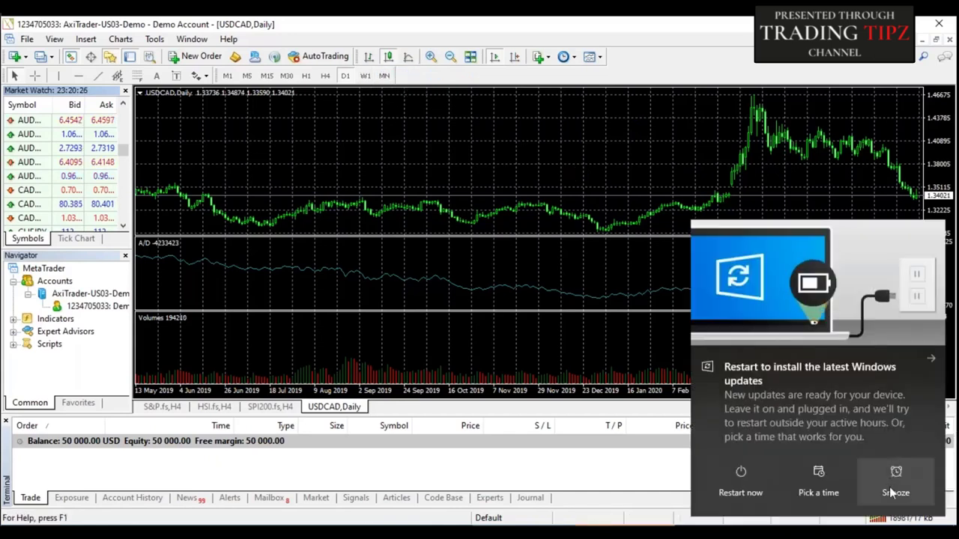
# Snooze the Windows update restart reminder
pyautogui.click(895, 494)
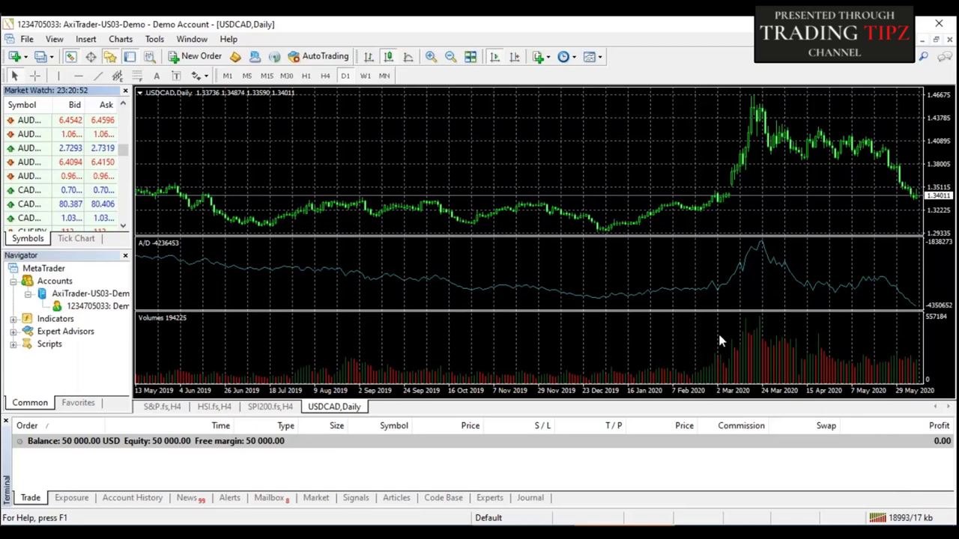
# View the USDCAD chart in the monthly, weekly and daily timeframes
pyautogui.click(384, 77)
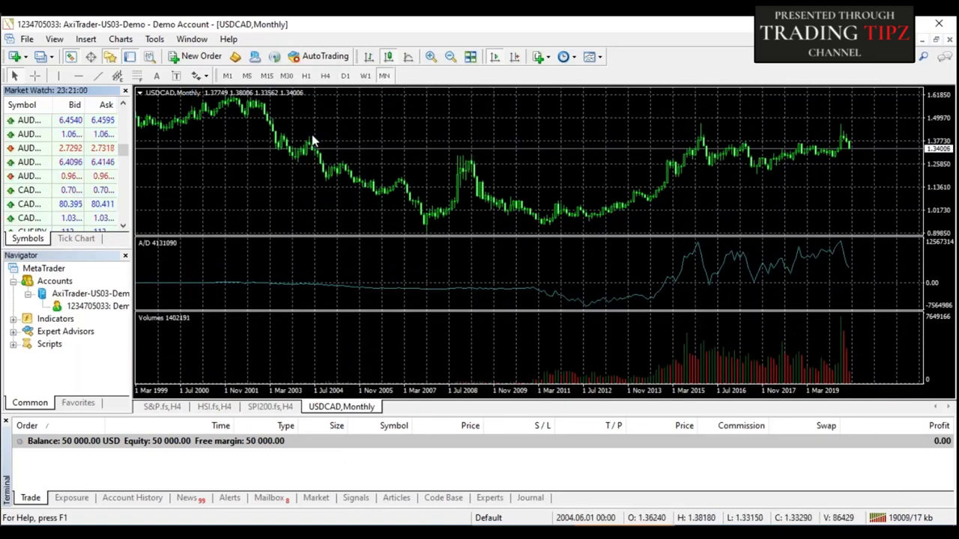
pyautogui.moveTo(777, 158)
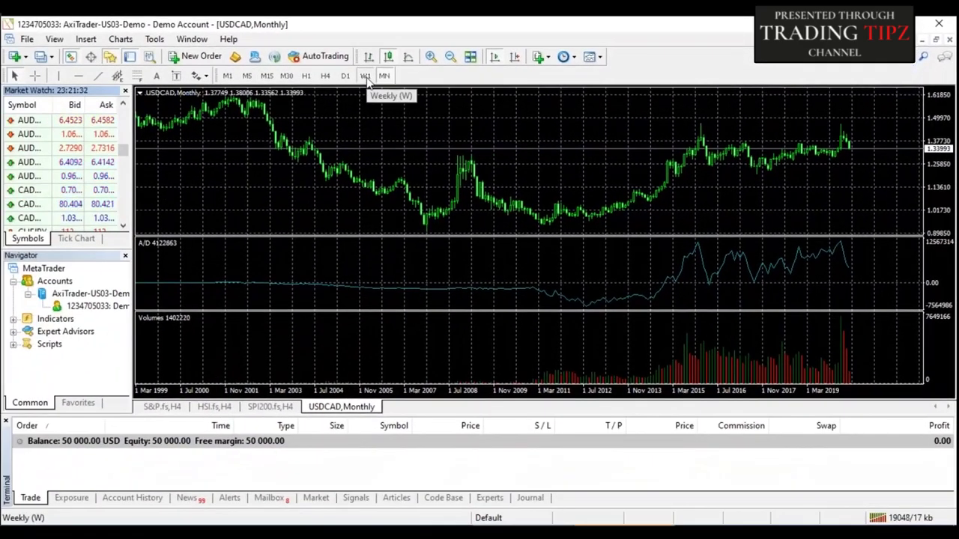
pyautogui.click(366, 78)
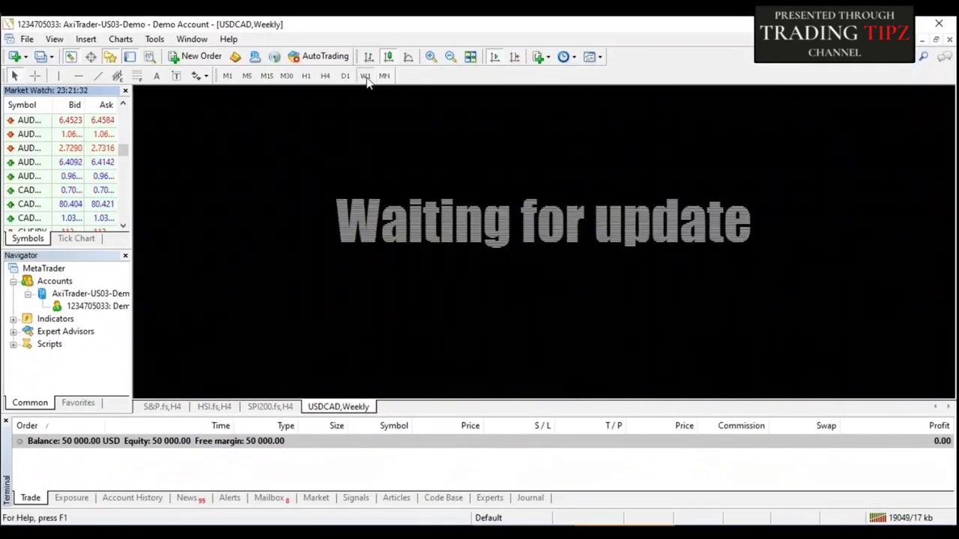
pyautogui.click(344, 81)
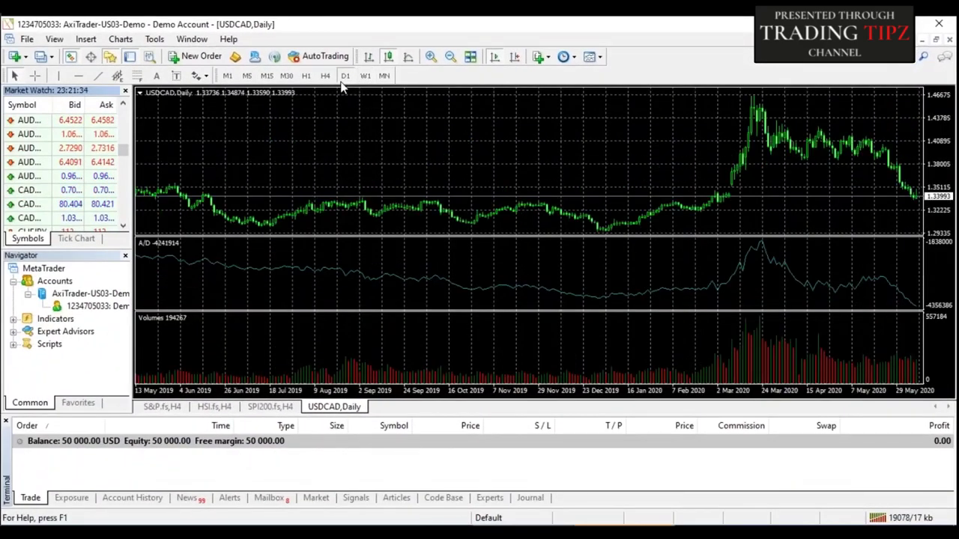
# Step the USDCAD chart down from the monthly timeframe through weekly and daily to H4
pyautogui.click(385, 78)
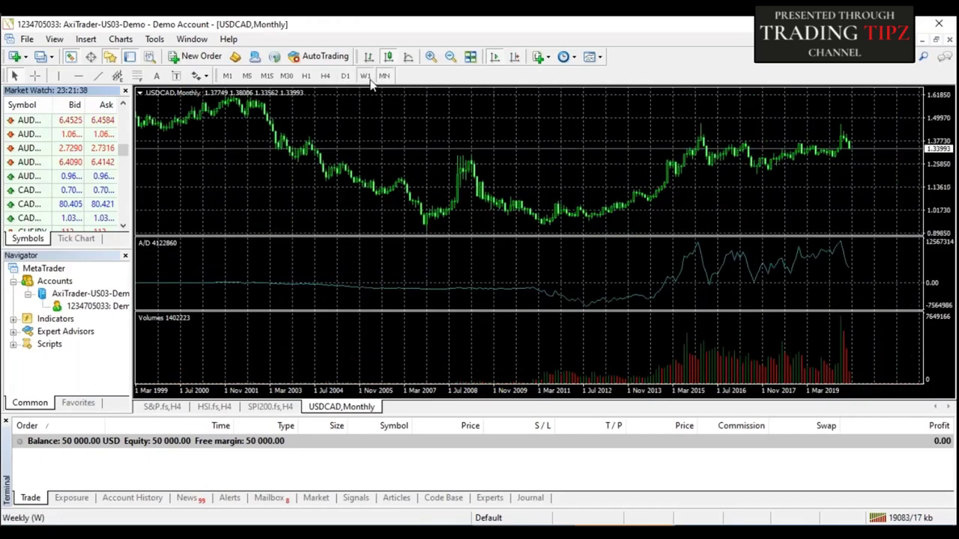
pyautogui.click(366, 80)
pyautogui.click(343, 81)
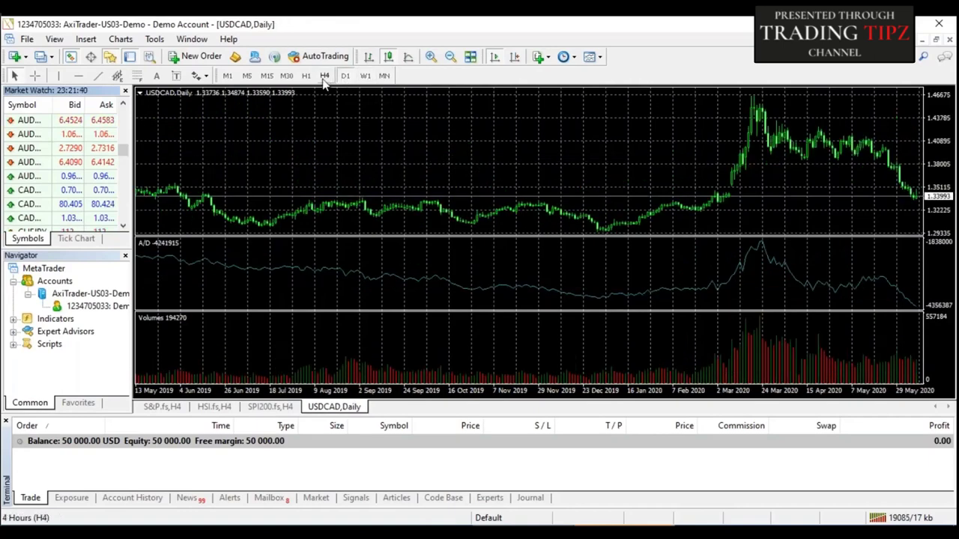
pyautogui.click(325, 77)
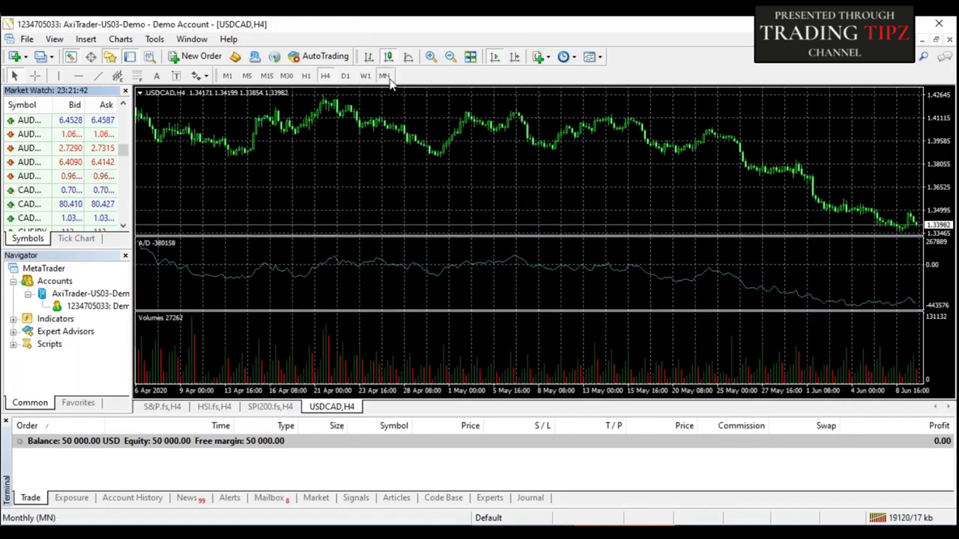
# View the USDCAD chart in every timeframe in descending order, from monthly down to M1
pyautogui.click(383, 77)
pyautogui.click(366, 77)
pyautogui.click(344, 78)
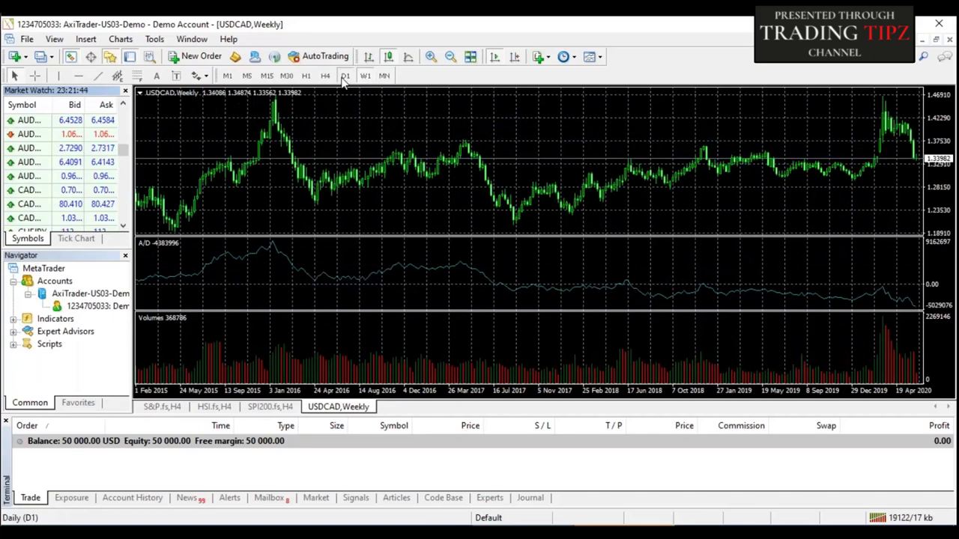
pyautogui.click(324, 77)
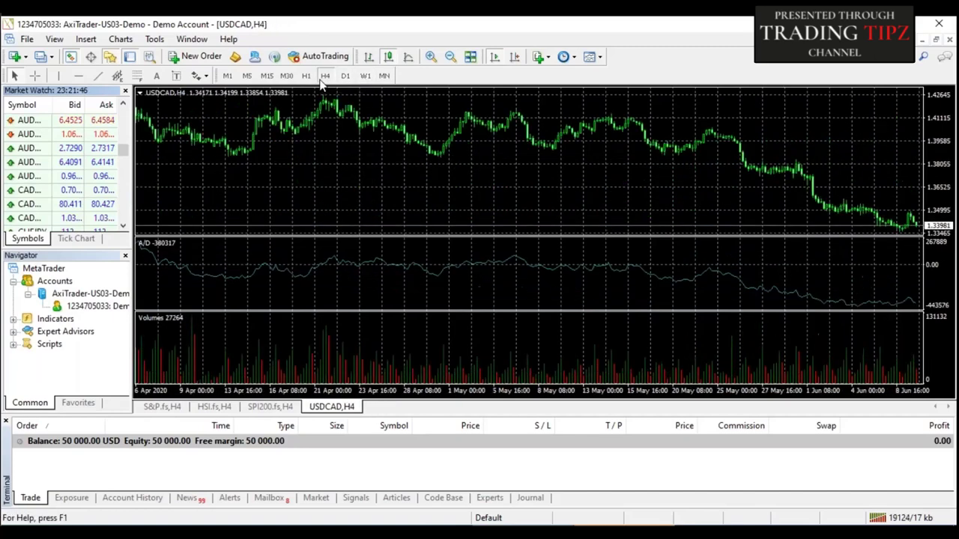
pyautogui.click(306, 76)
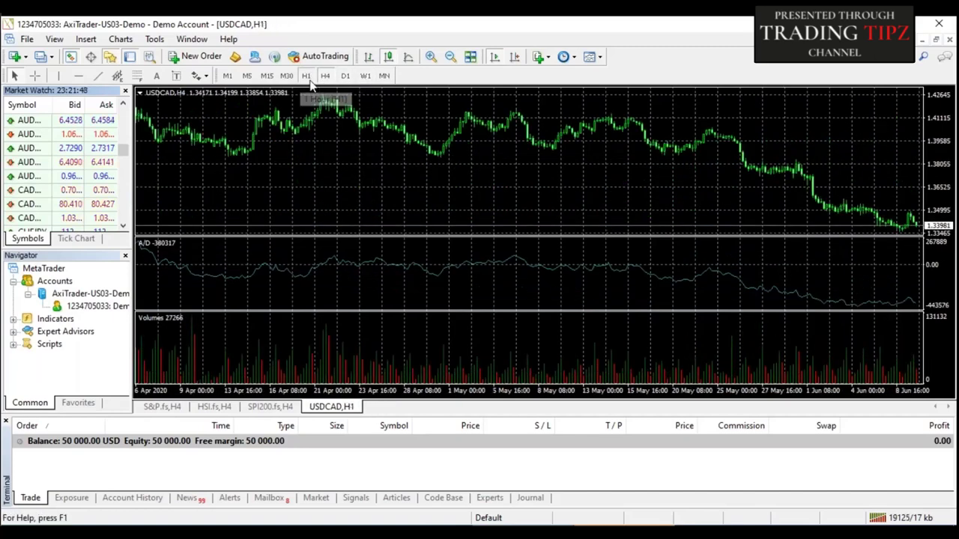
pyautogui.click(286, 76)
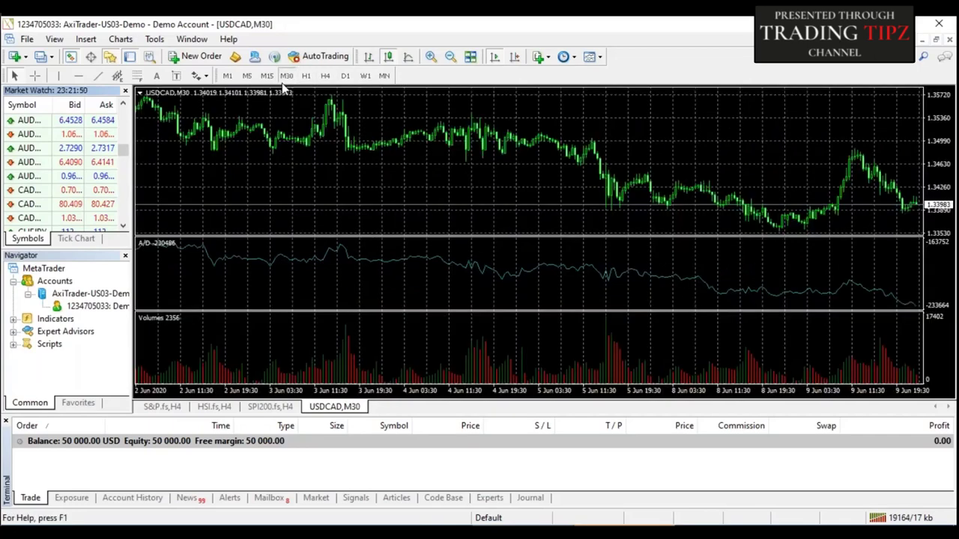
pyautogui.click(266, 81)
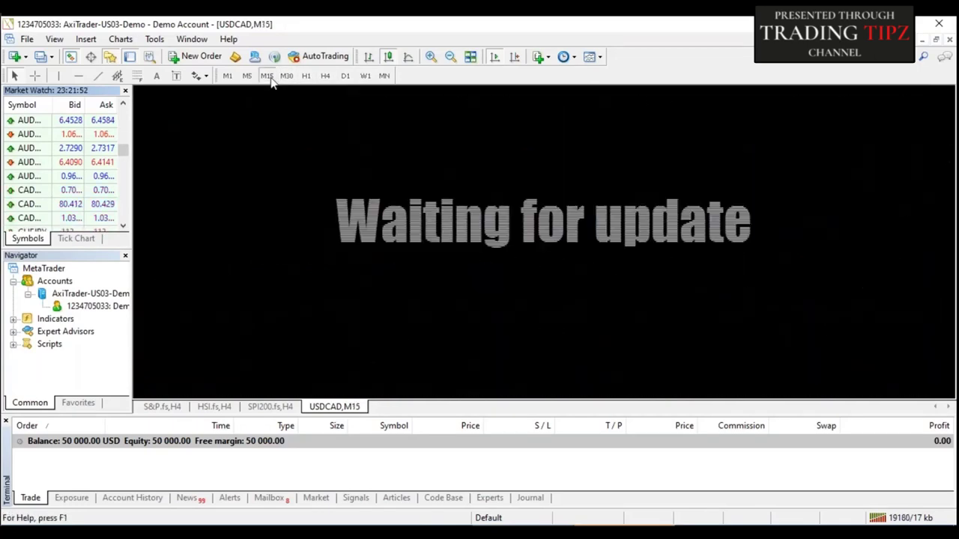
pyautogui.click(248, 76)
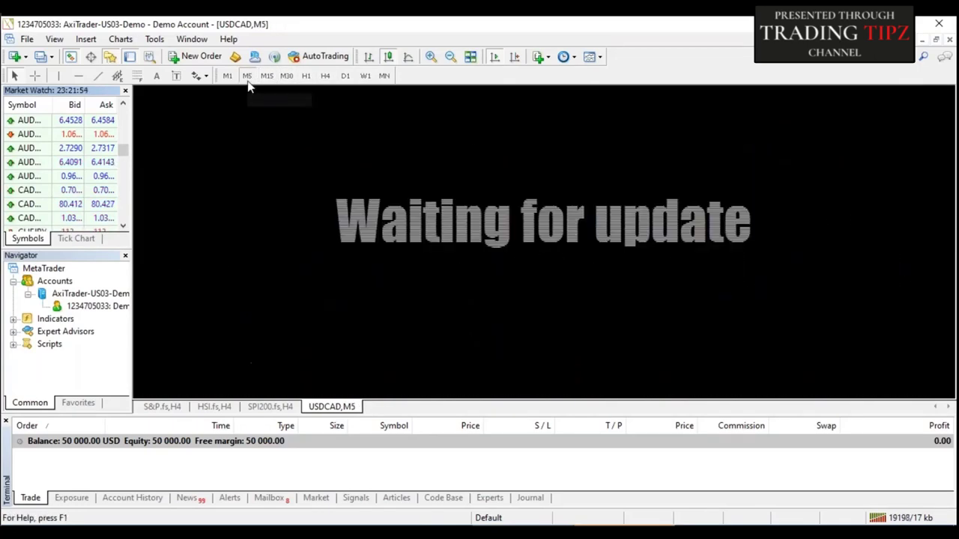
pyautogui.click(227, 76)
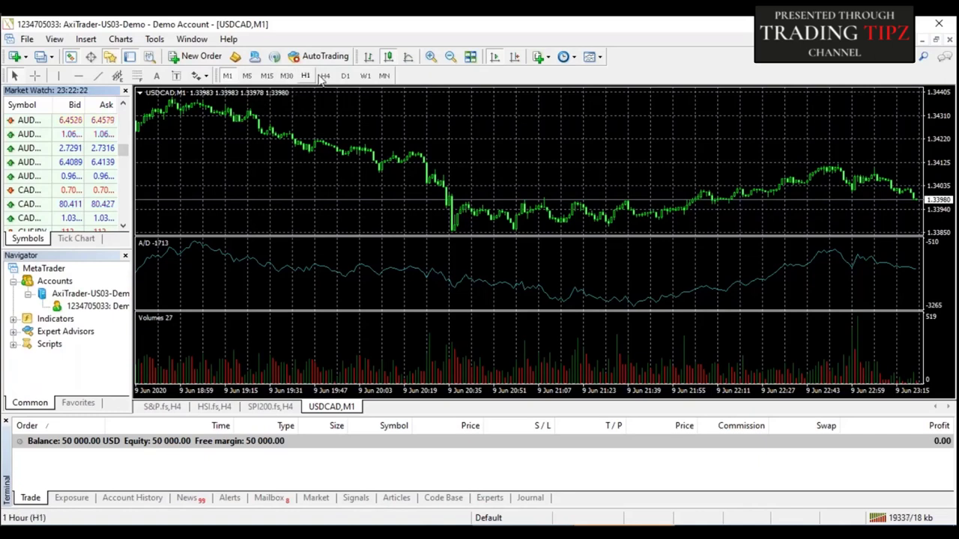
# Set the USDCAD chart to the monthly timeframe after comparing it with the daily and weekly views
pyautogui.click(382, 80)
pyautogui.click(345, 76)
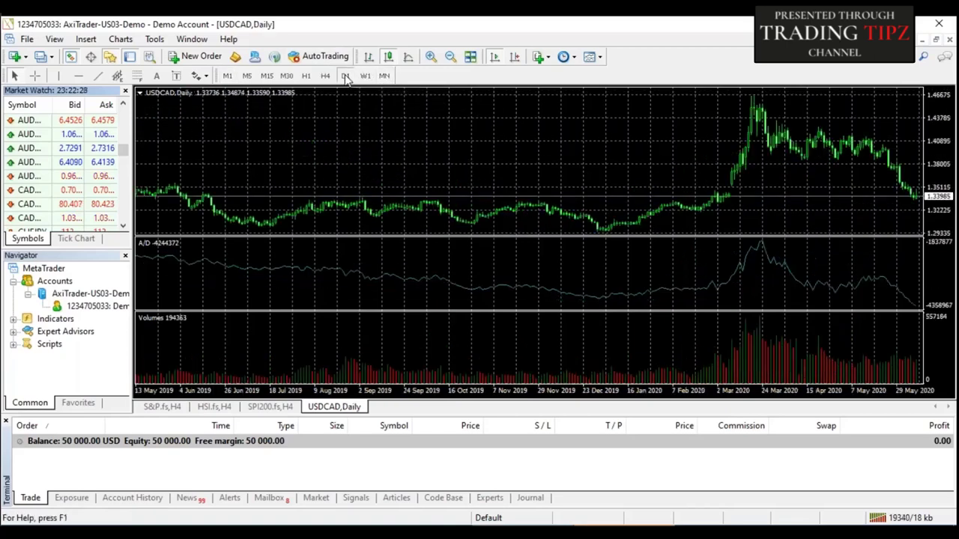
pyautogui.click(365, 75)
pyautogui.click(390, 82)
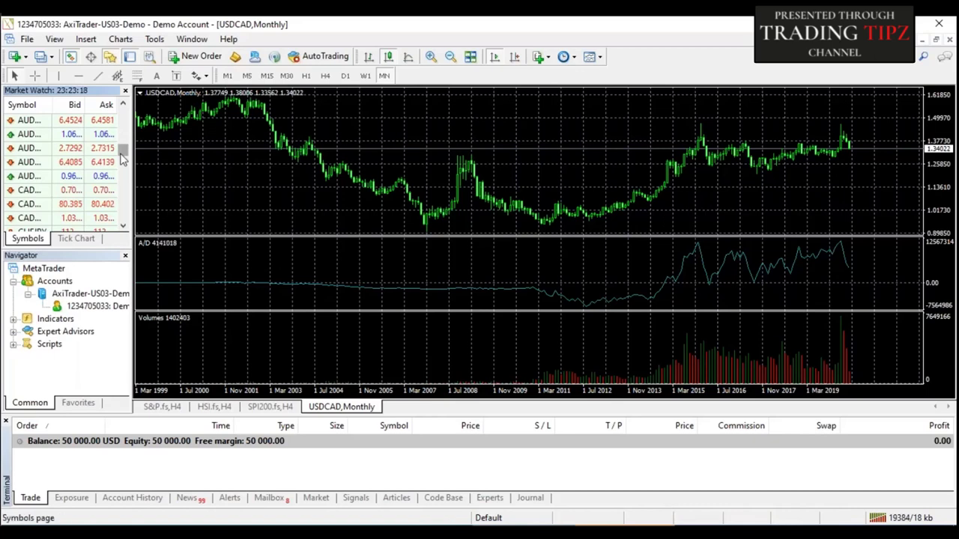
# Open a new chart window for the CAC40 symbol from Market Watch and set it to the monthly timeframe
pyautogui.moveTo(125, 155); pyautogui.dragTo(127, 117)
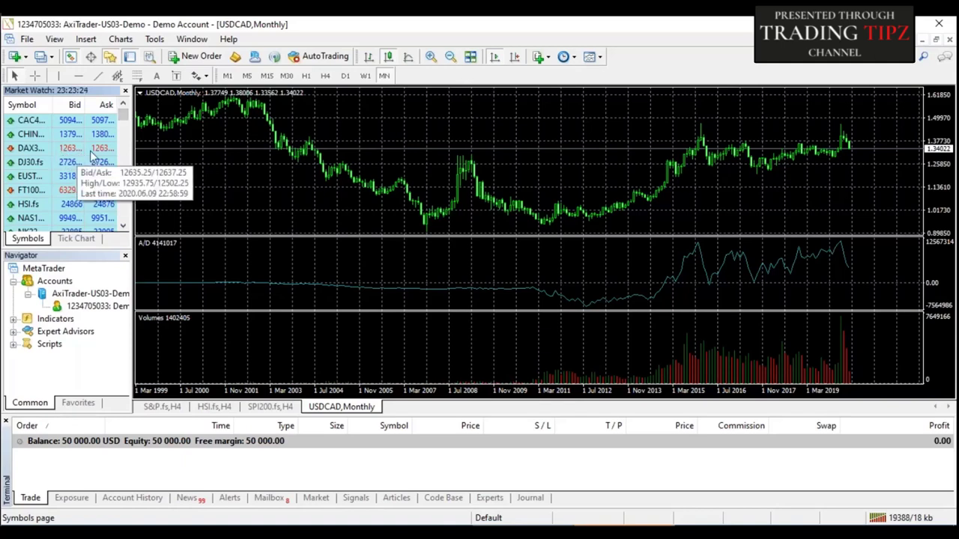
pyautogui.moveTo(101, 127)
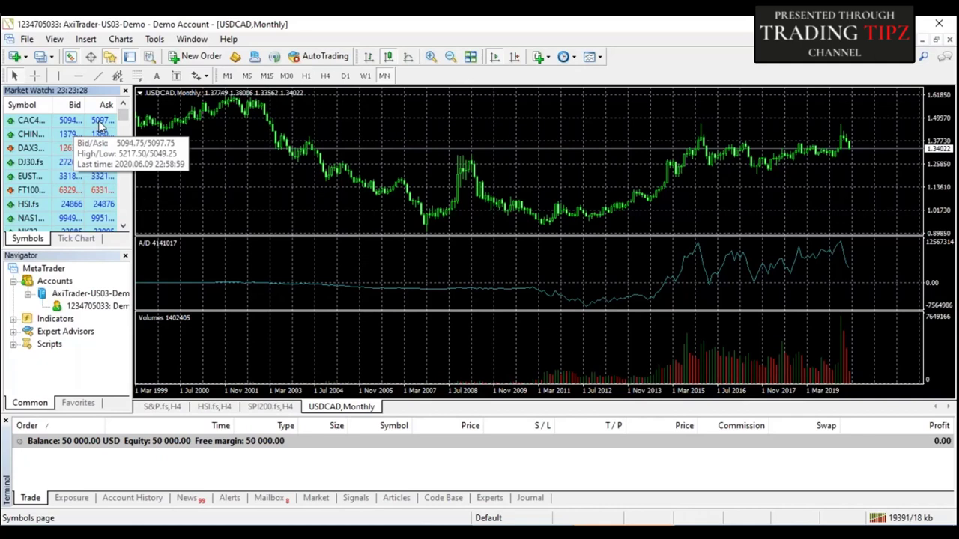
pyautogui.rightClick(101, 126)
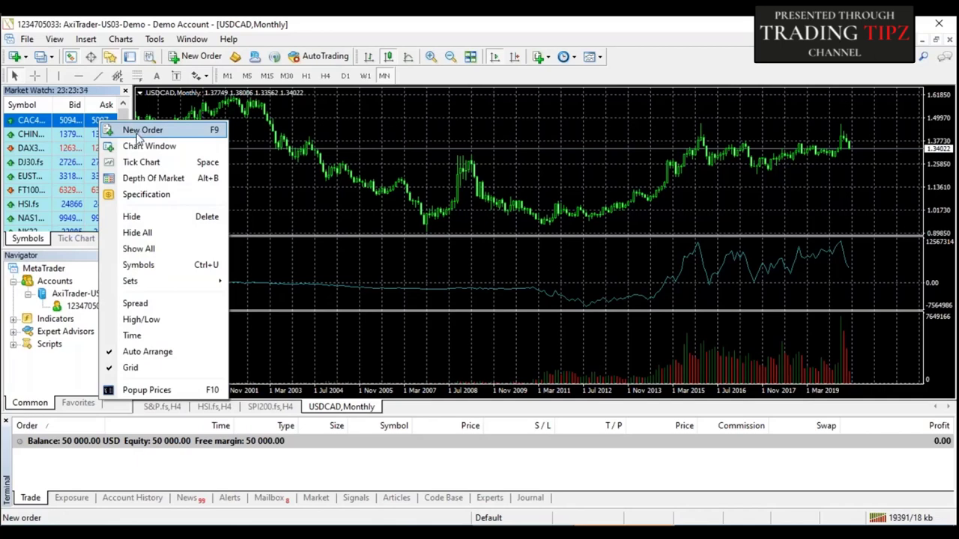
pyautogui.click(132, 131)
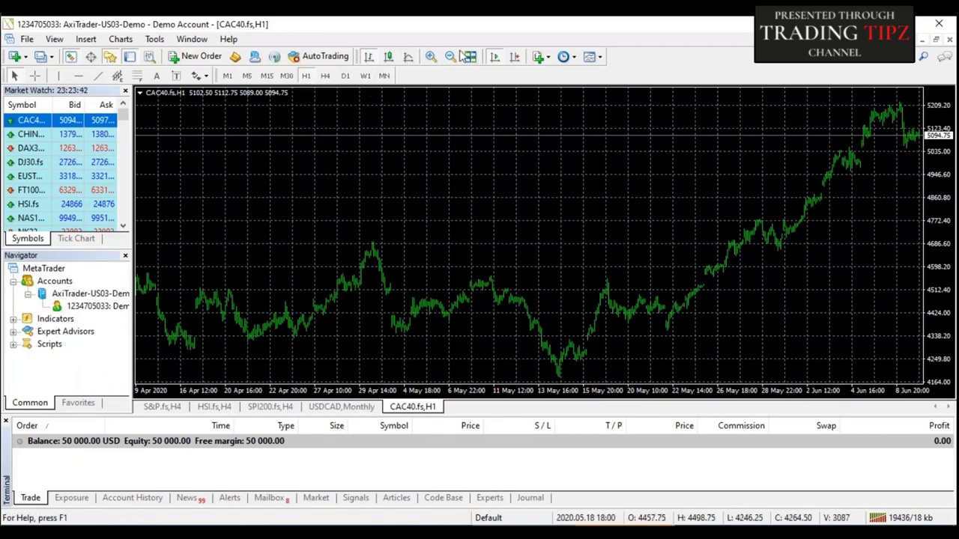
pyautogui.click(384, 75)
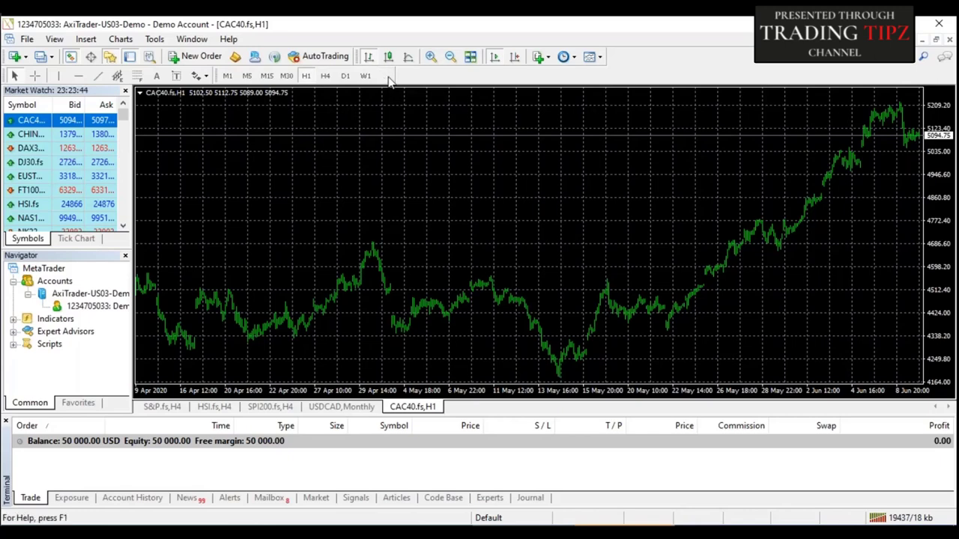
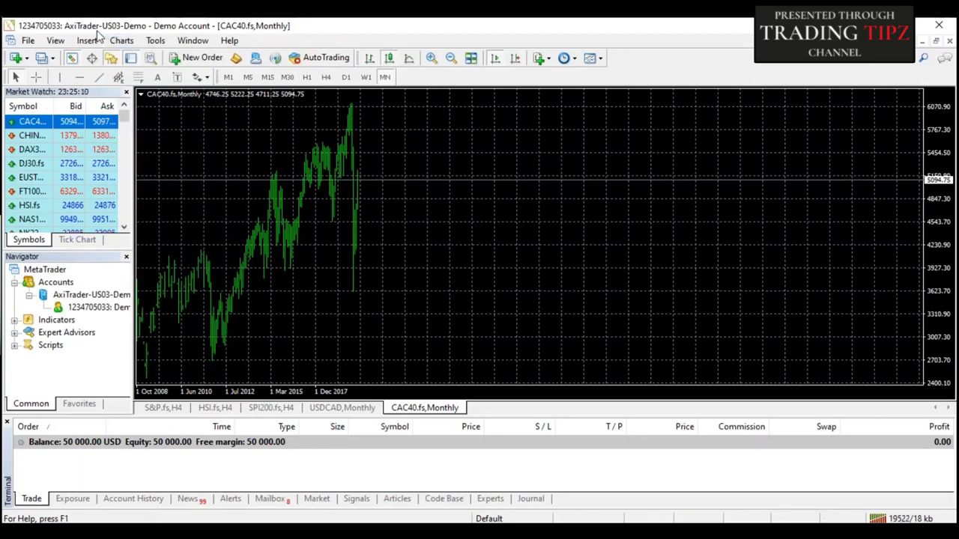
# Display the CAC40 monthly chart as a line chart and return it to candlesticks
pyautogui.click(123, 42)
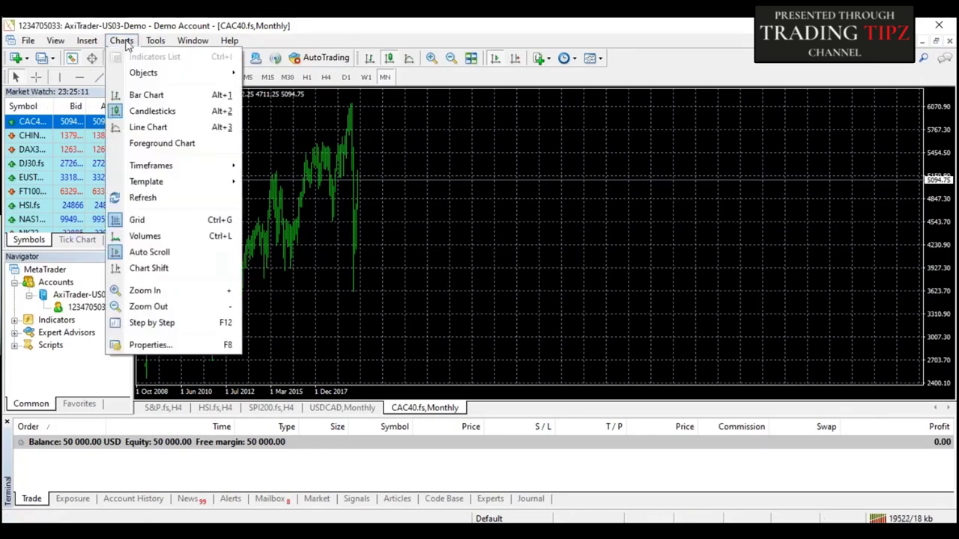
pyautogui.click(161, 130)
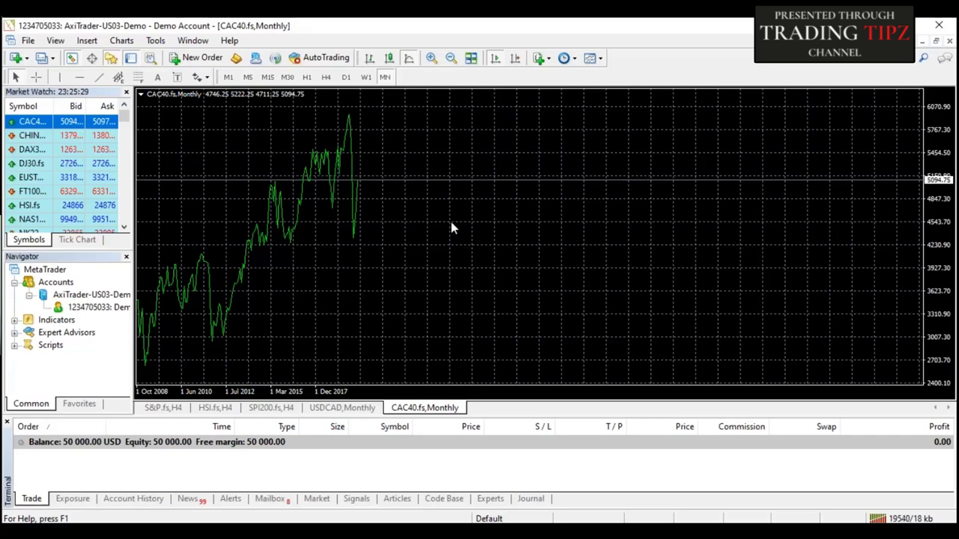
pyautogui.click(123, 41)
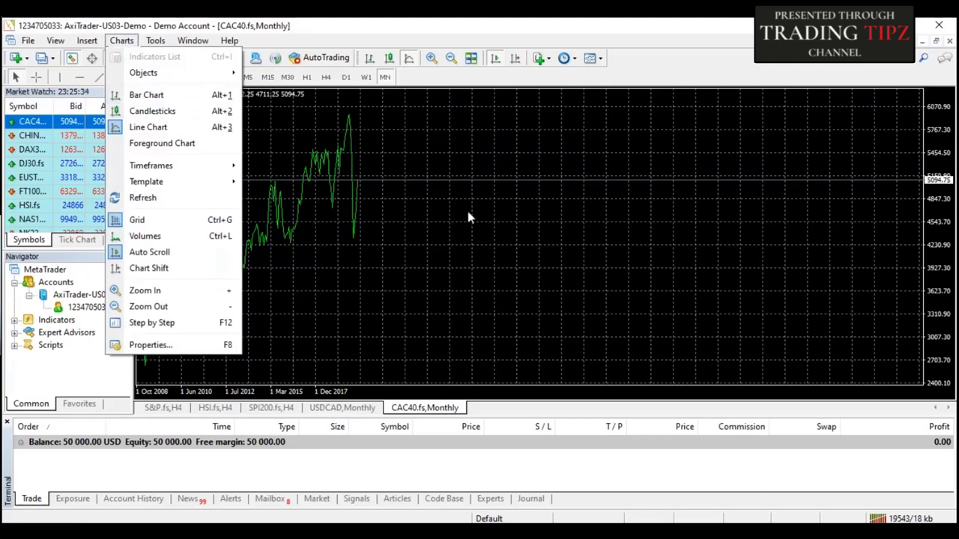
pyautogui.click(157, 113)
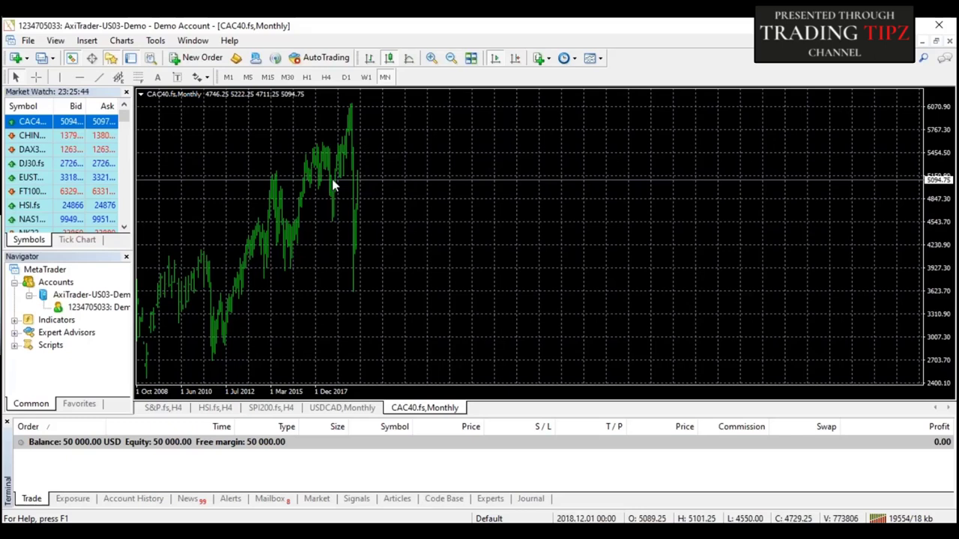
# Open a new chart window for the USDJPY symbol from Market Watch
pyautogui.moveTo(70, 171)
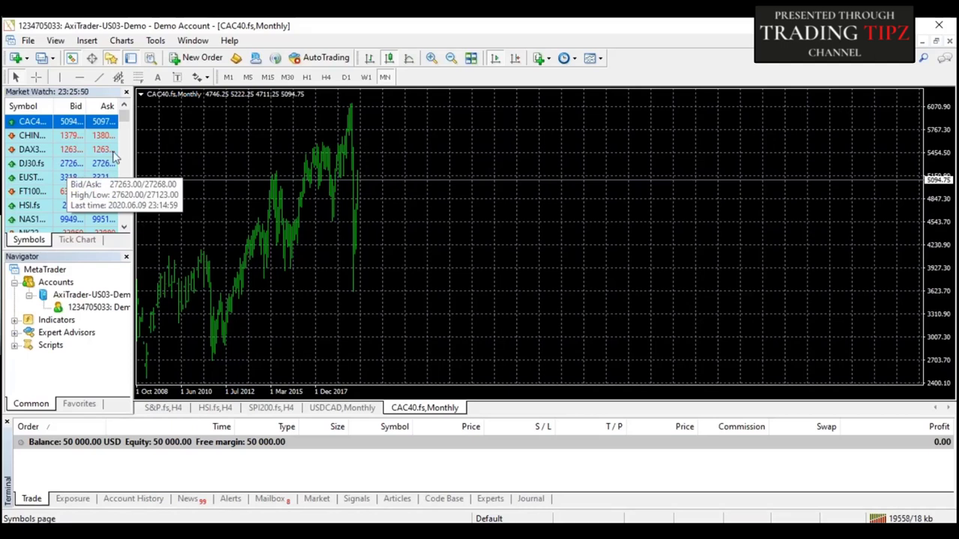
pyautogui.moveTo(125, 118); pyautogui.dragTo(128, 146)
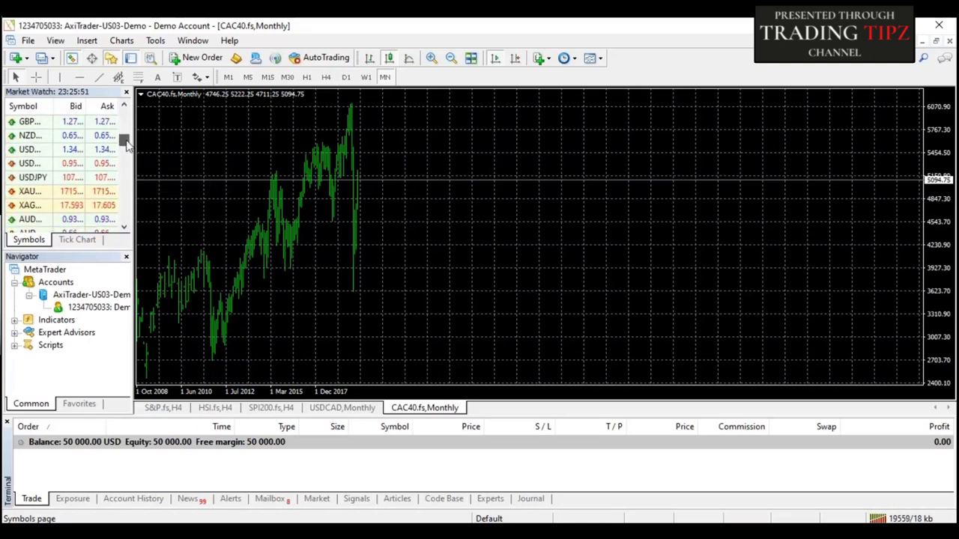
pyautogui.click(102, 180)
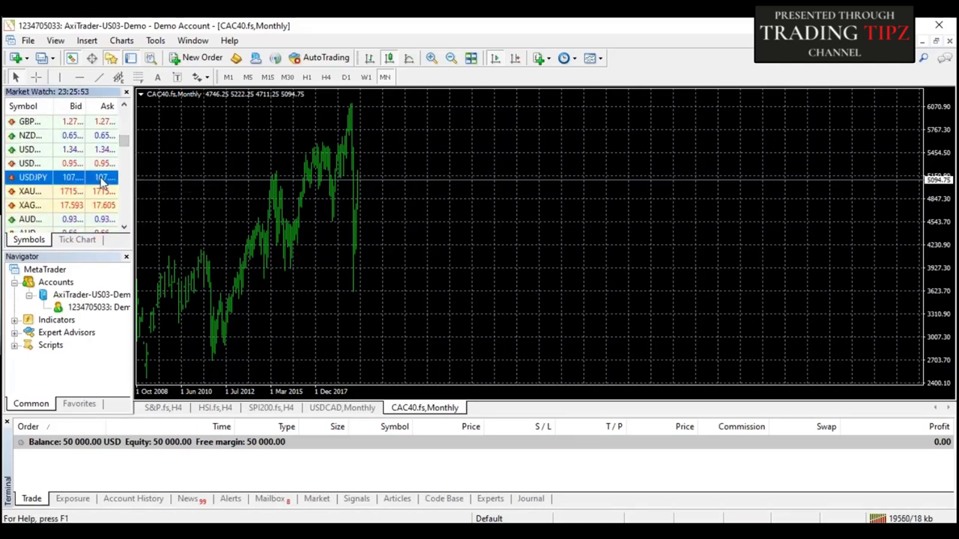
pyautogui.rightClick(102, 183)
pyautogui.click(141, 202)
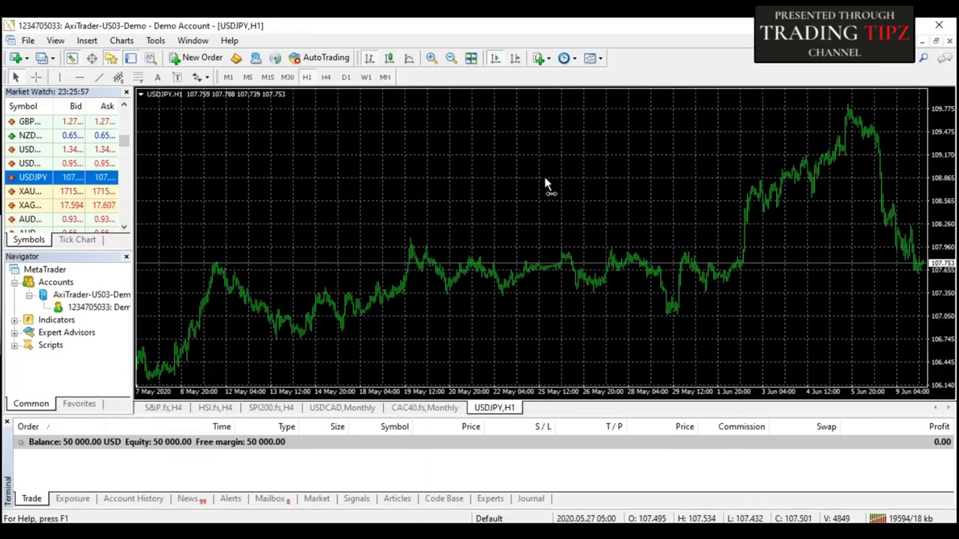
# Display the USDJPY H1 chart as candlesticks
pyautogui.click(154, 41)
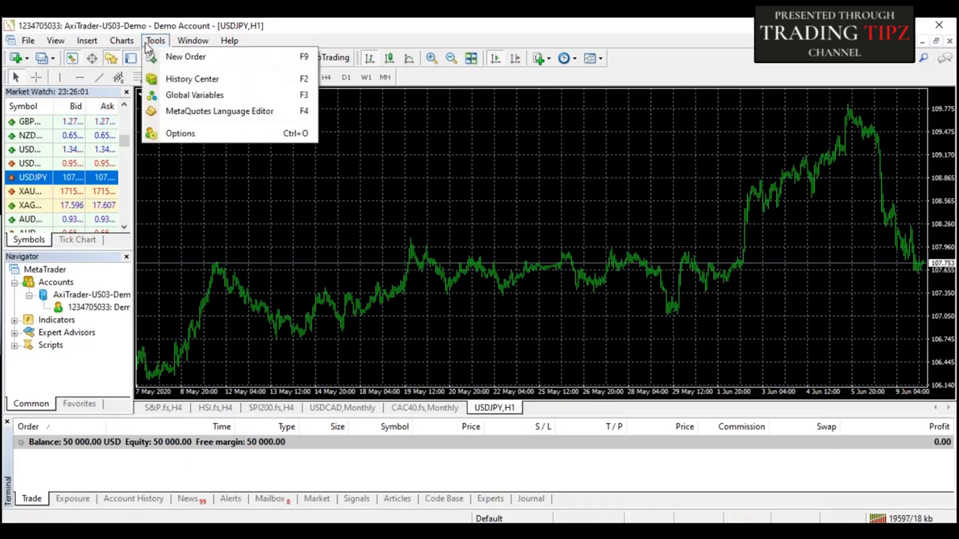
pyautogui.moveTo(135, 45)
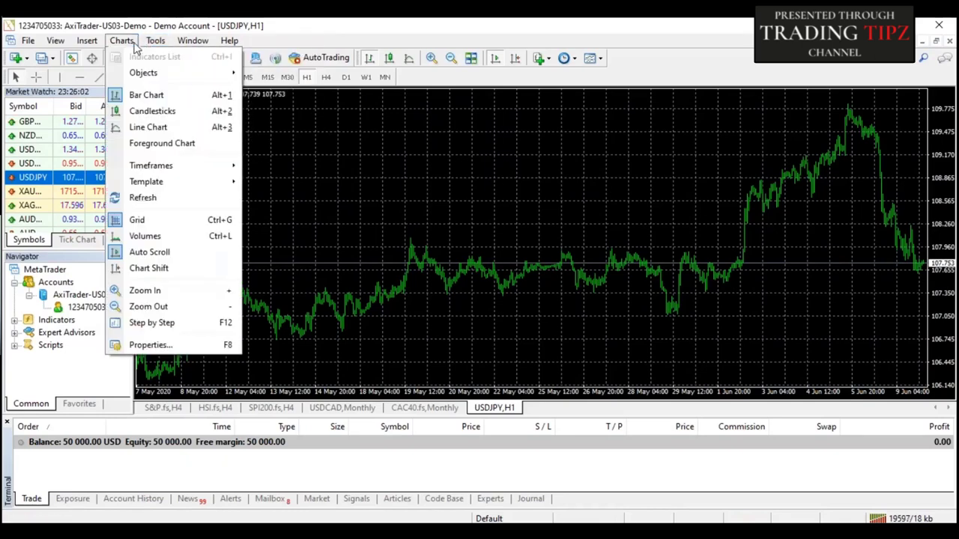
pyautogui.click(152, 111)
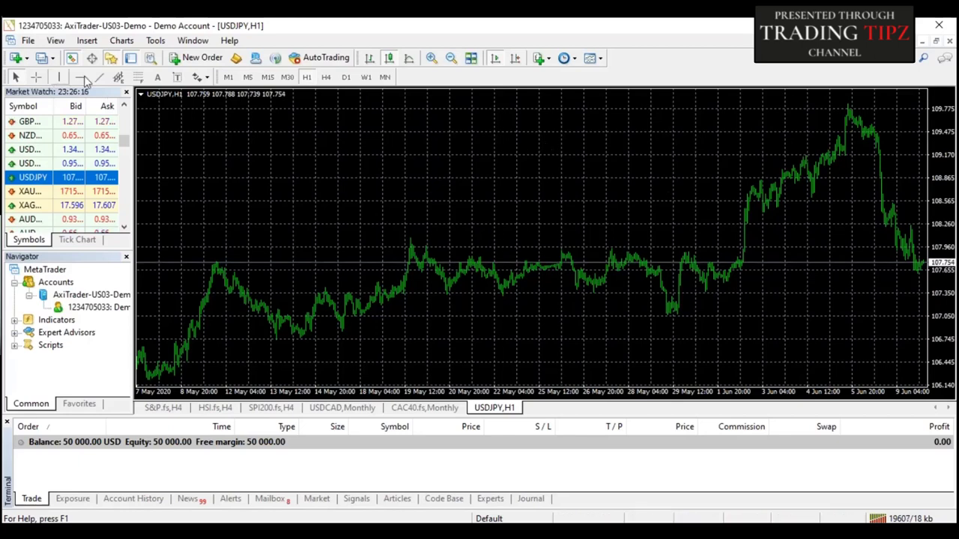
pyautogui.click(121, 40)
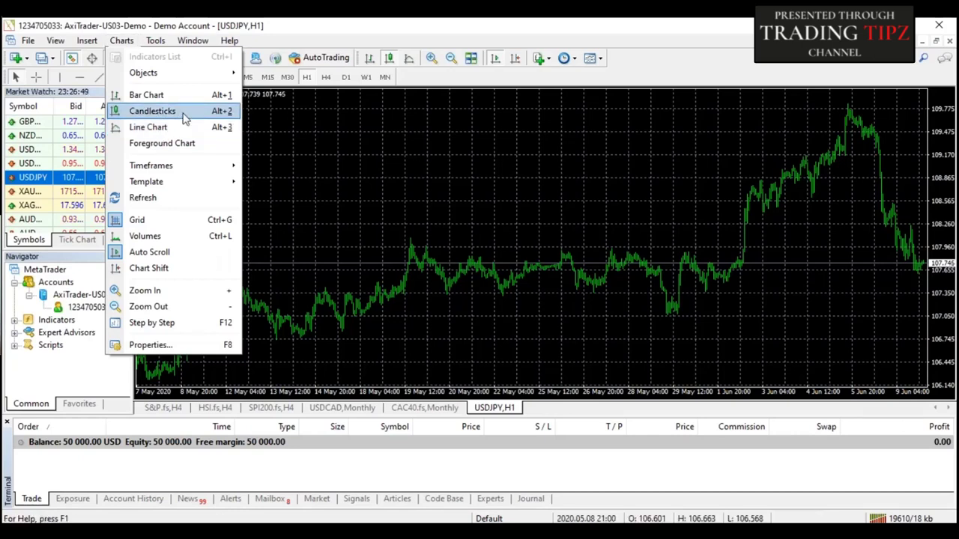
pyautogui.click(183, 118)
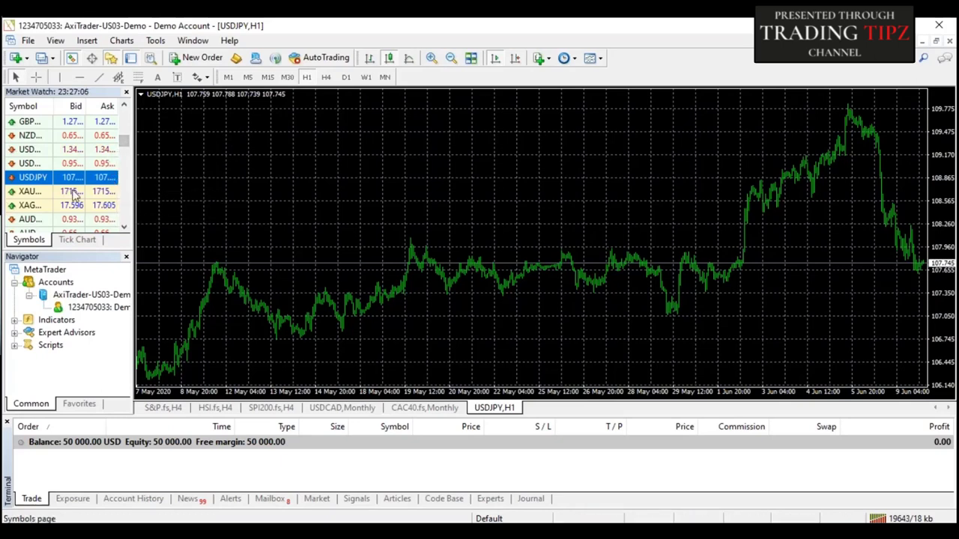
# Select XAUUSD in Market Watch, widen the Symbol column to read the full names, and narrow it again
pyautogui.click(36, 194)
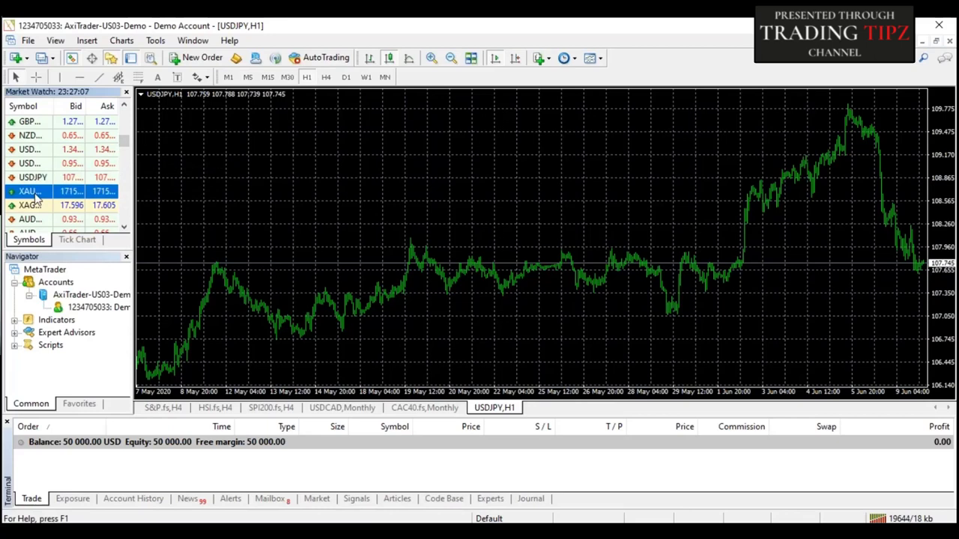
pyautogui.moveTo(55, 106)
pyautogui.mouseDown()
pyautogui.moveTo(80, 113)
pyautogui.moveTo(60, 114)
pyautogui.mouseUp()
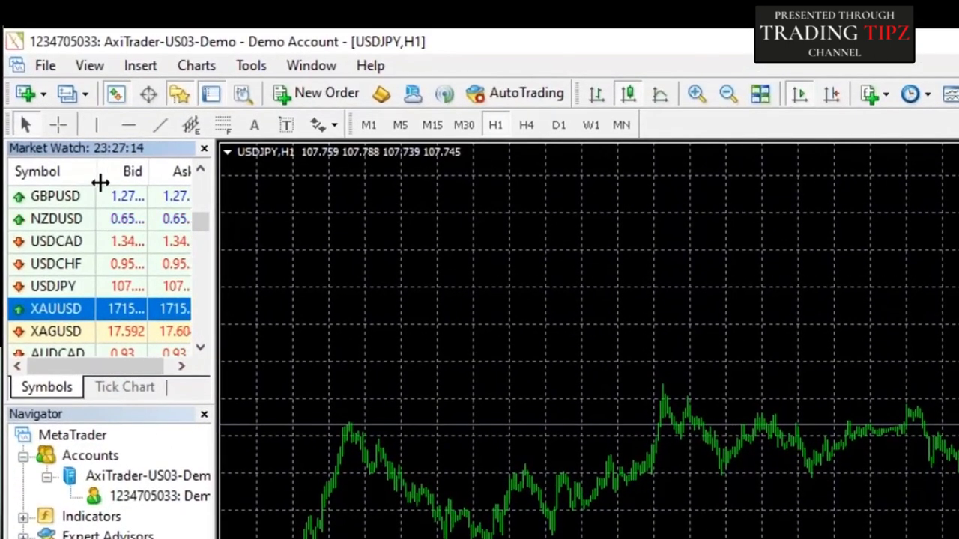
pyautogui.moveTo(101, 182)
pyautogui.mouseDown()
pyautogui.moveTo(85, 182)
pyautogui.moveTo(111, 171)
pyautogui.moveTo(84, 172)
pyautogui.mouseUp()
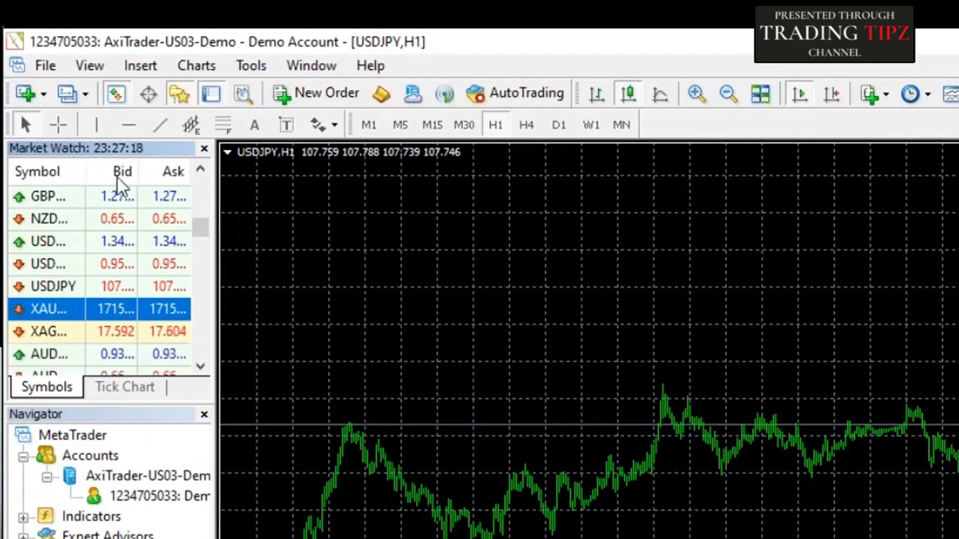
# Open a new chart window for the XAUUSD symbol from Market Watch
pyautogui.moveTo(111, 324)
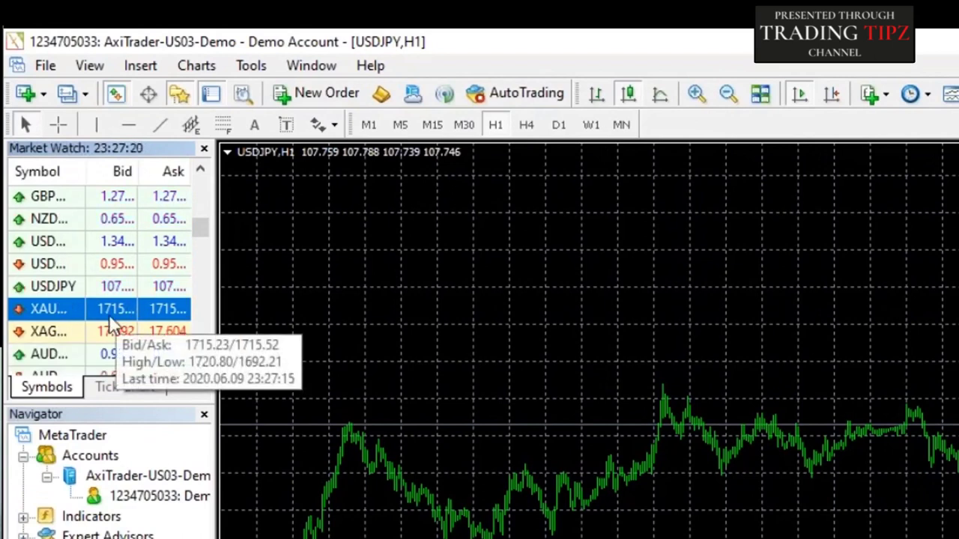
pyautogui.rightClick(112, 322)
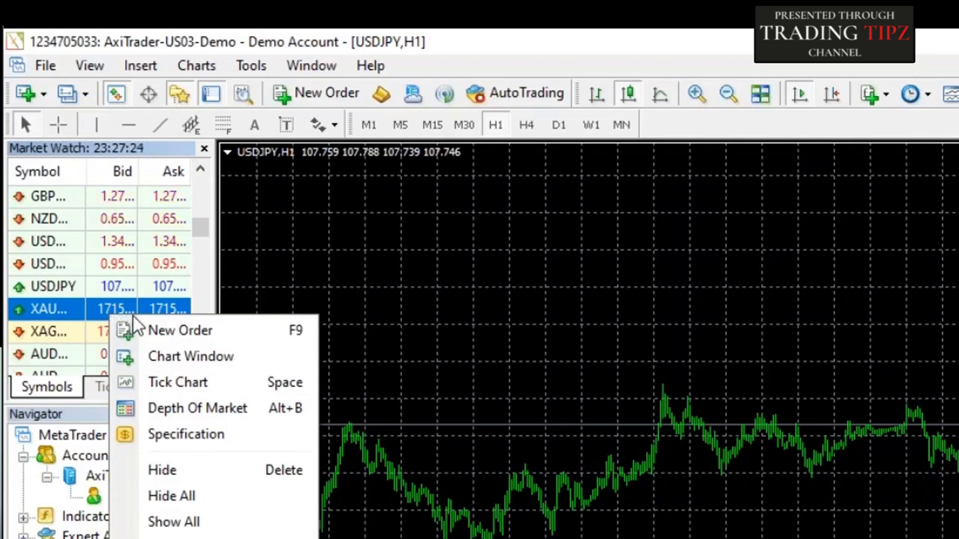
pyautogui.click(192, 363)
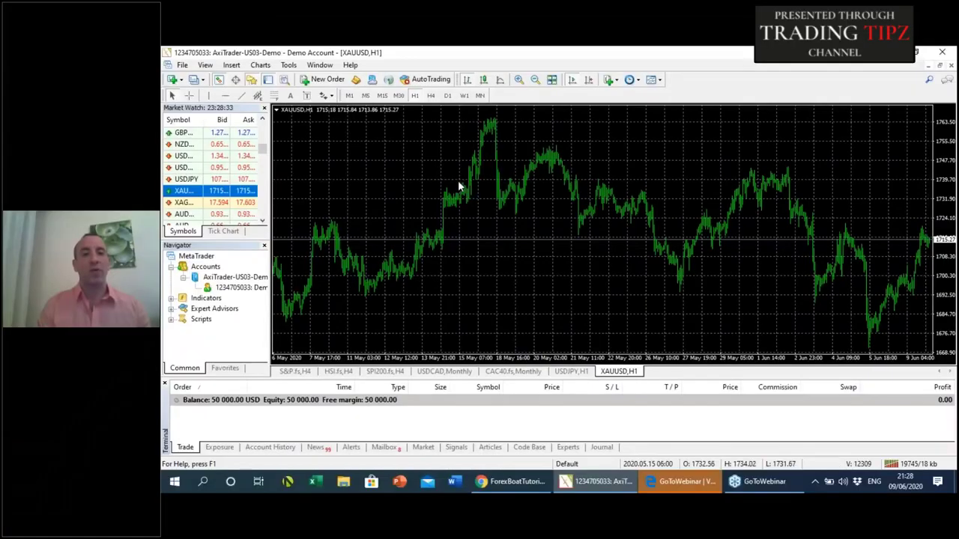
# Switch to the Google Slides tutorial deck, present the topic outline slide full screen, and exit the slideshow
pyautogui.click(507, 482)
pyautogui.hotkey('ctrl', 'F5')
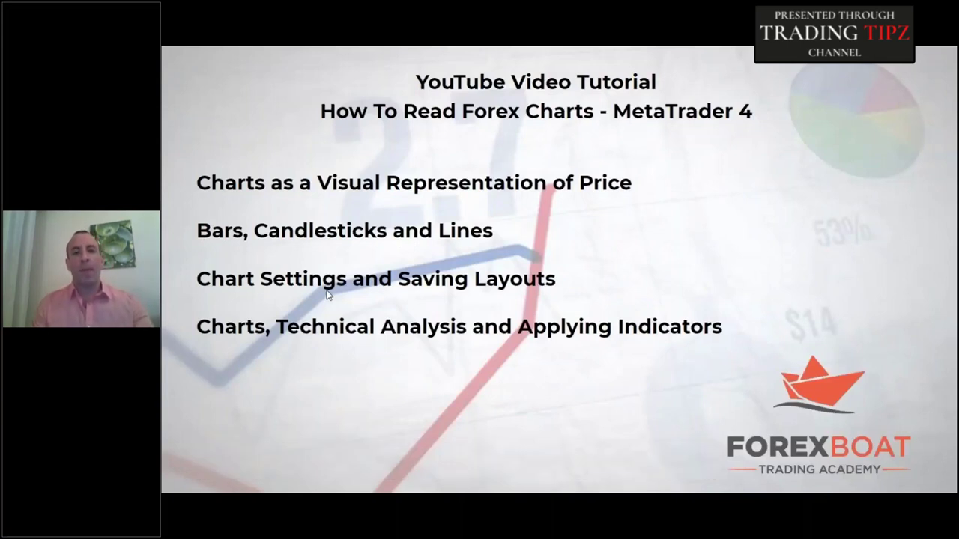
pyautogui.press('Escape')
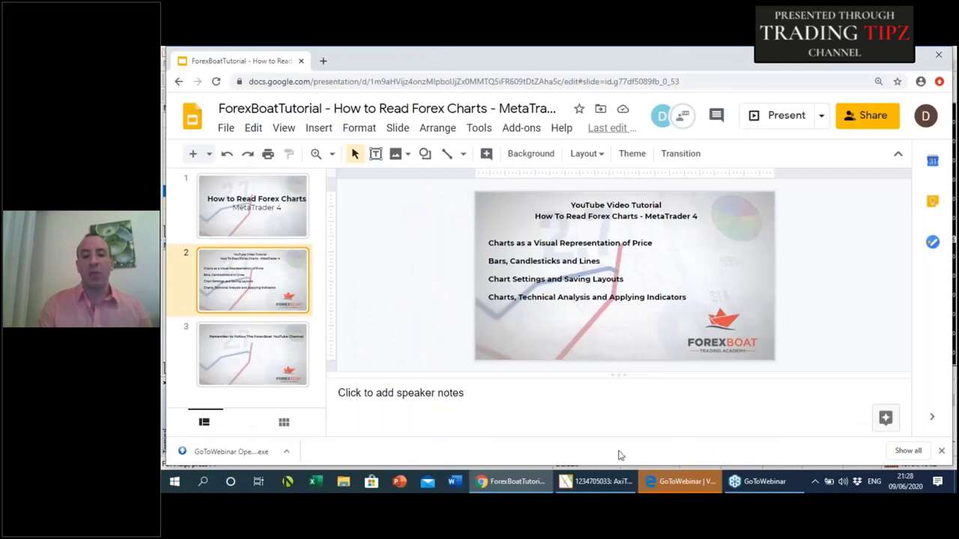
# Switch back to MetaTrader and apply the BollingerBands template to the XAUUSD H1 chart
pyautogui.click(607, 481)
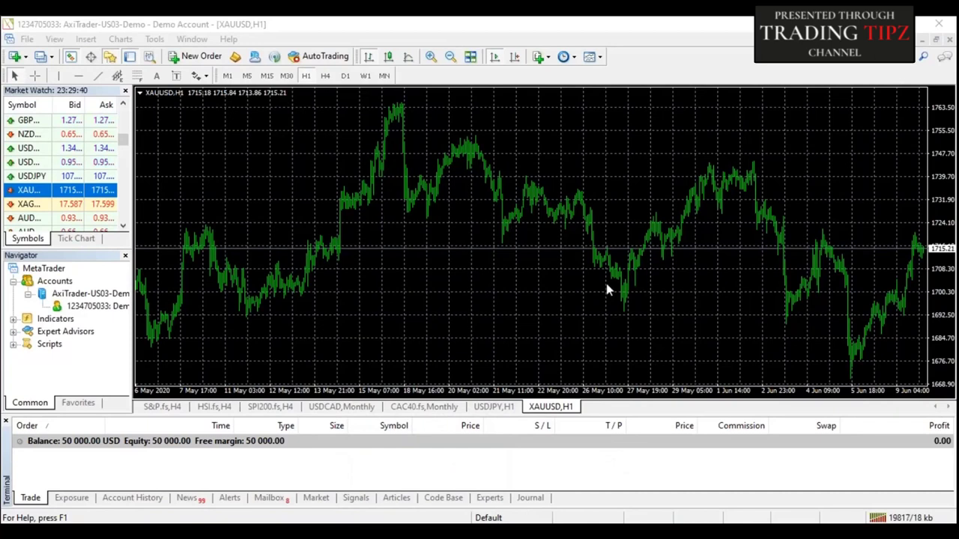
pyautogui.click(119, 40)
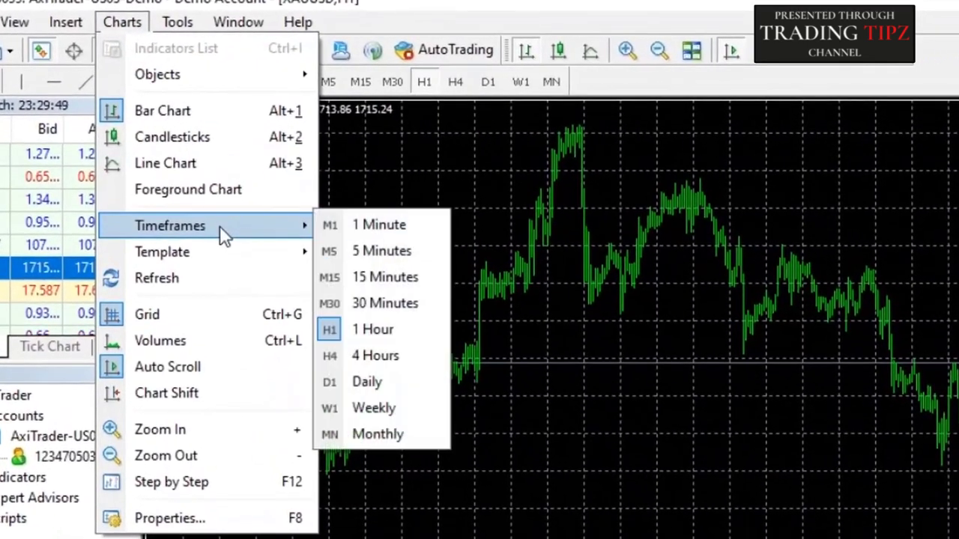
pyautogui.moveTo(235, 263)
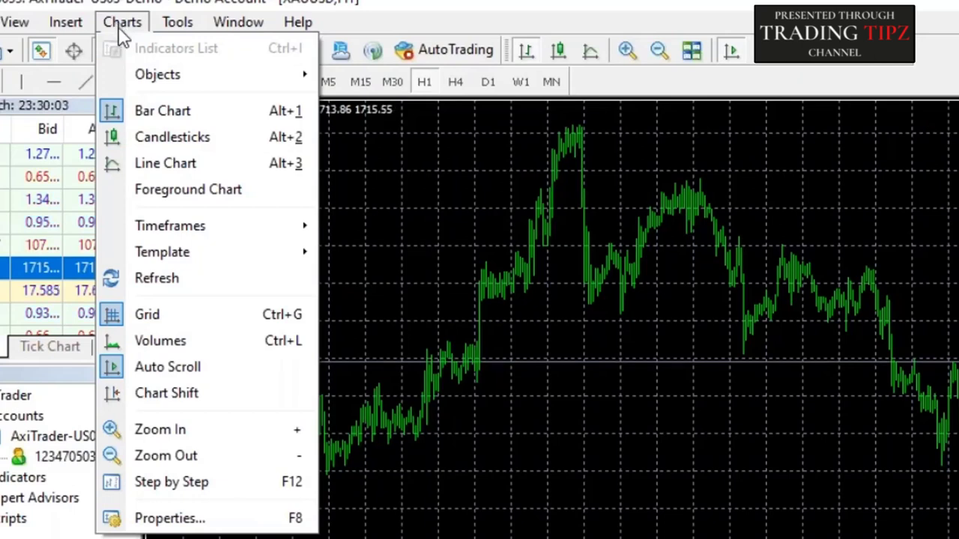
pyautogui.moveTo(173, 77)
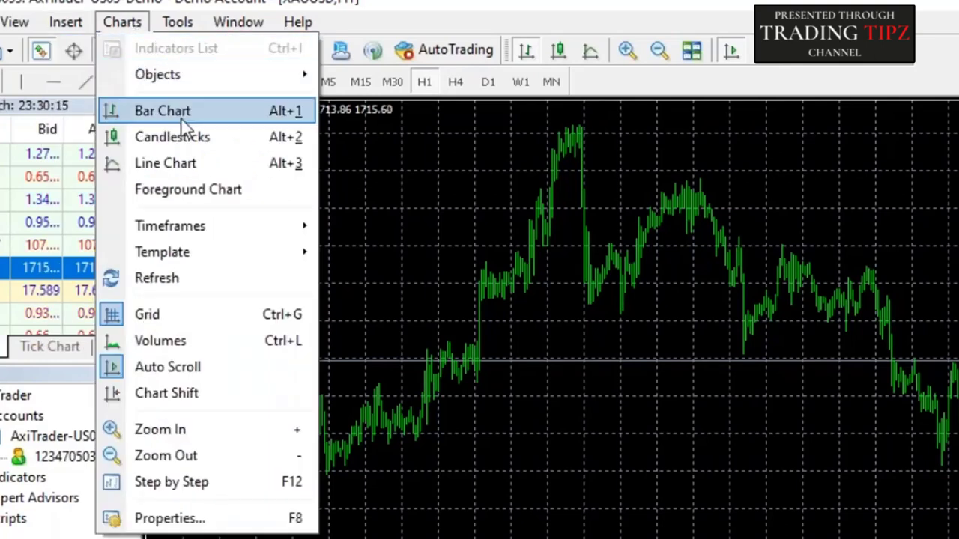
pyautogui.moveTo(199, 256)
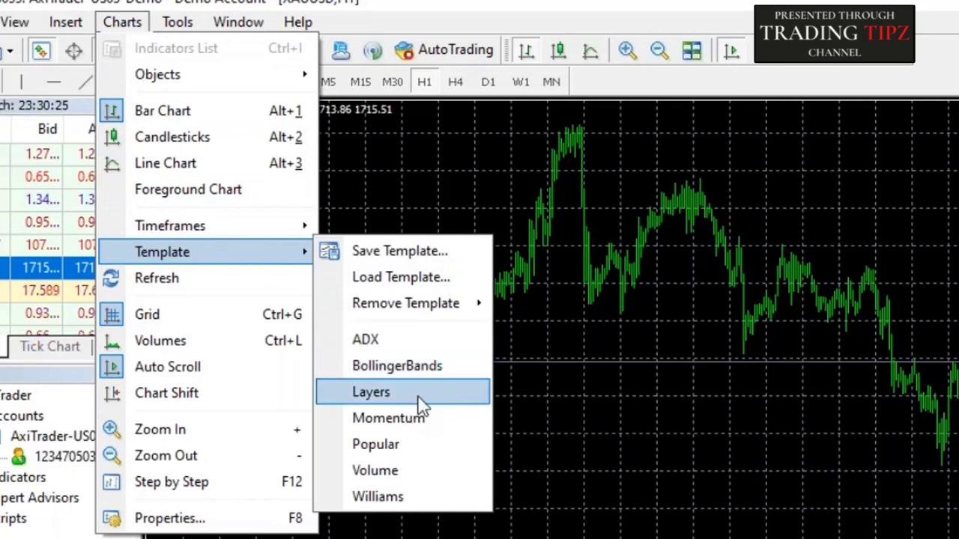
pyautogui.click(403, 363)
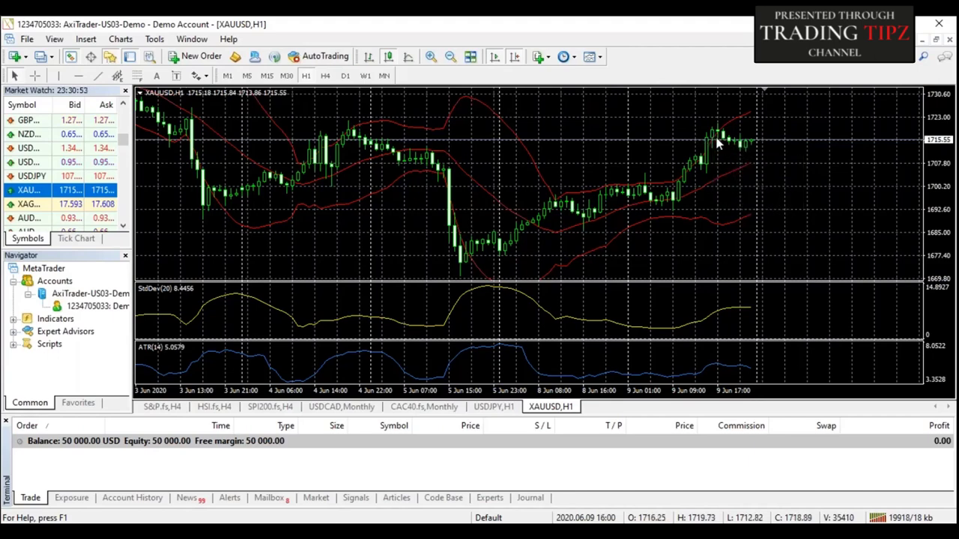
pyautogui.moveTo(727, 141)
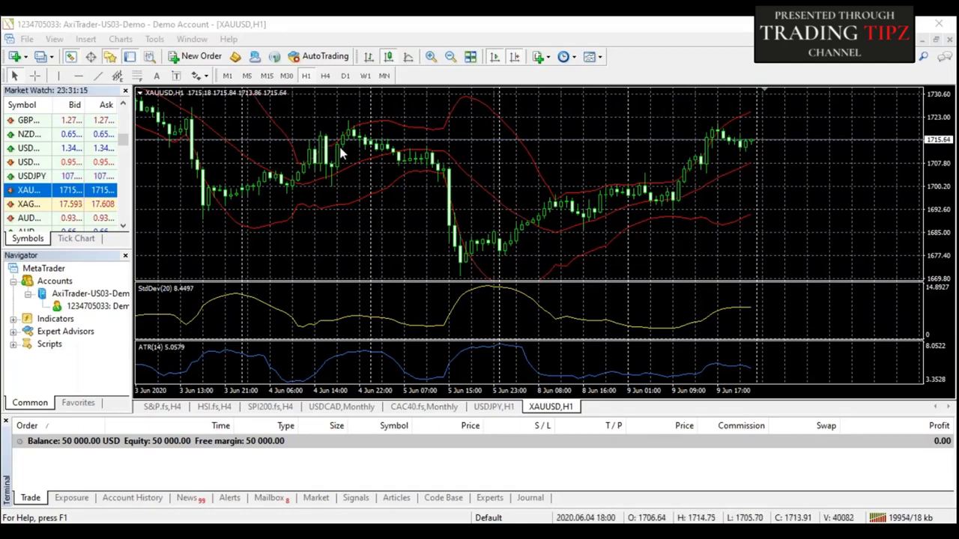
# Save the XAUUSD chart layout as a template named "bollinger 1"
pyautogui.click(120, 39)
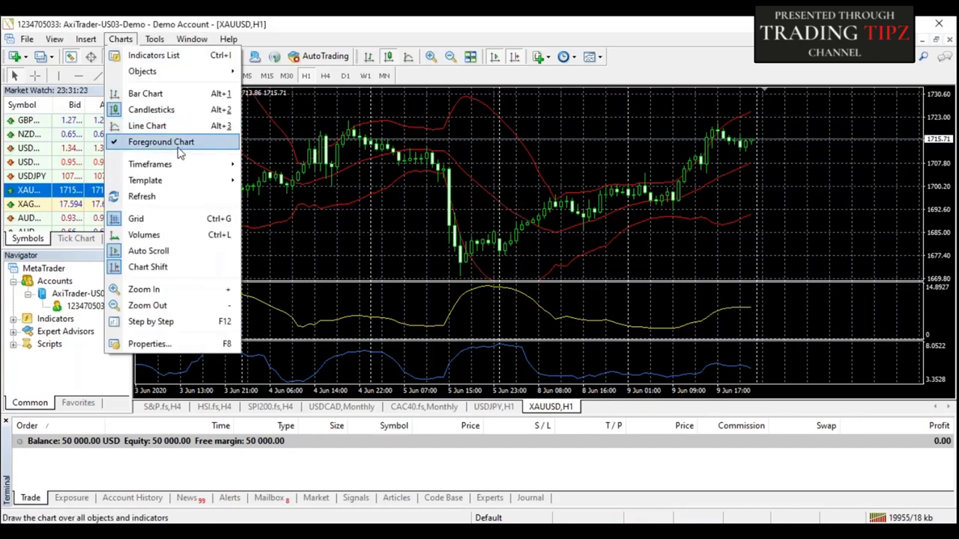
pyautogui.moveTo(180, 187)
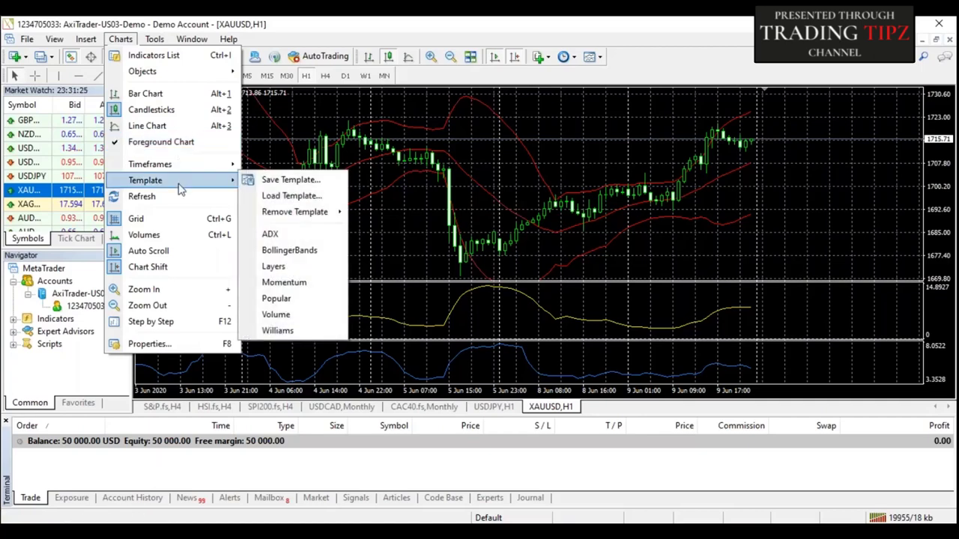
pyautogui.click(314, 187)
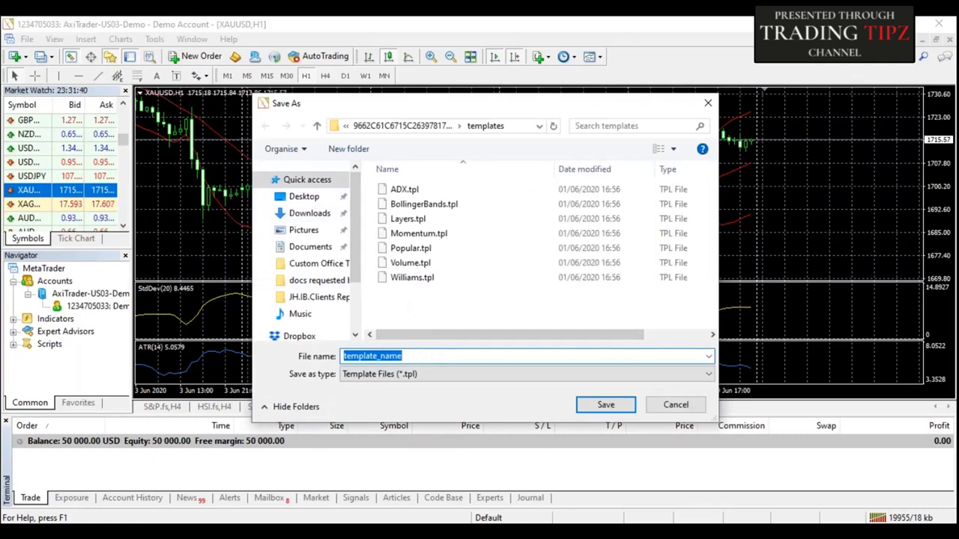
pyautogui.write('bollinger 1')
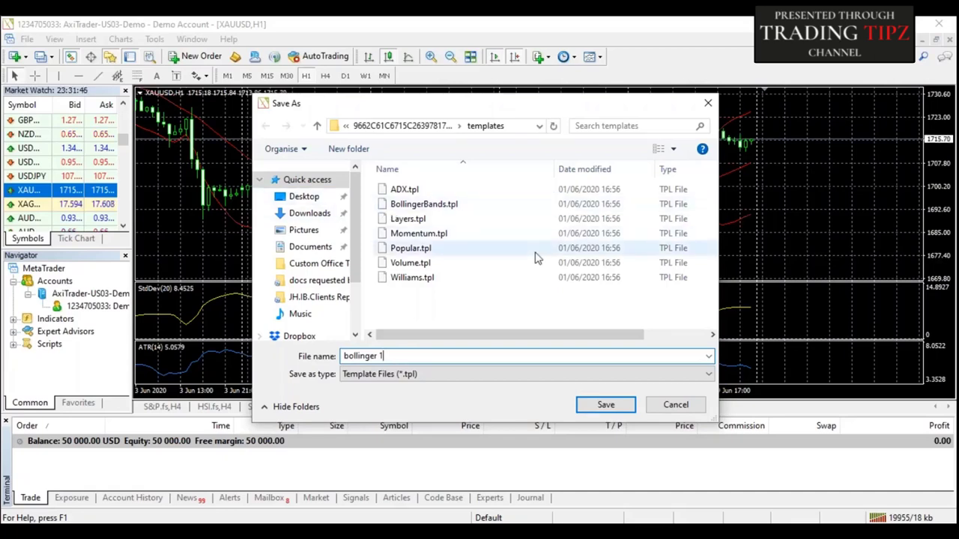
pyautogui.click(605, 405)
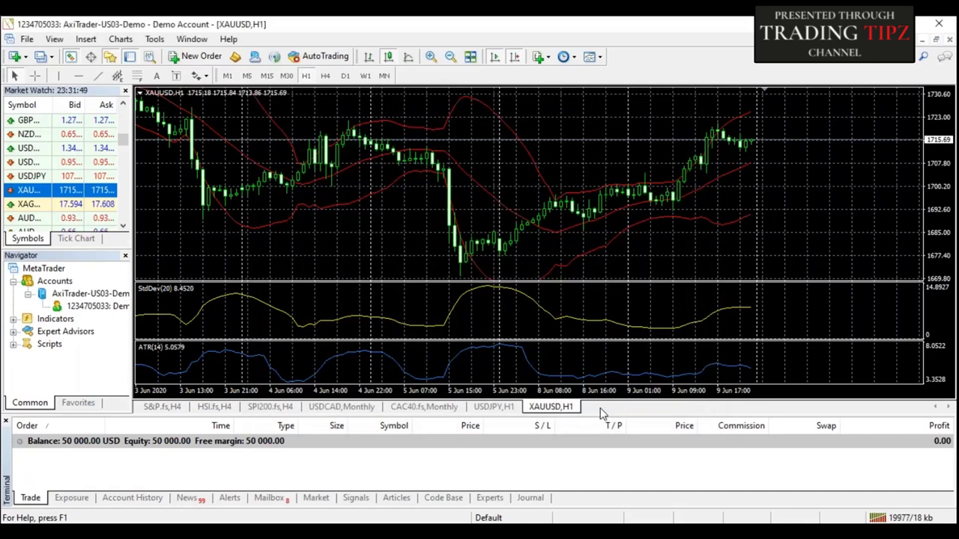
# Review the saved template files available for loading, and close the file dialog without loading any
pyautogui.click(120, 42)
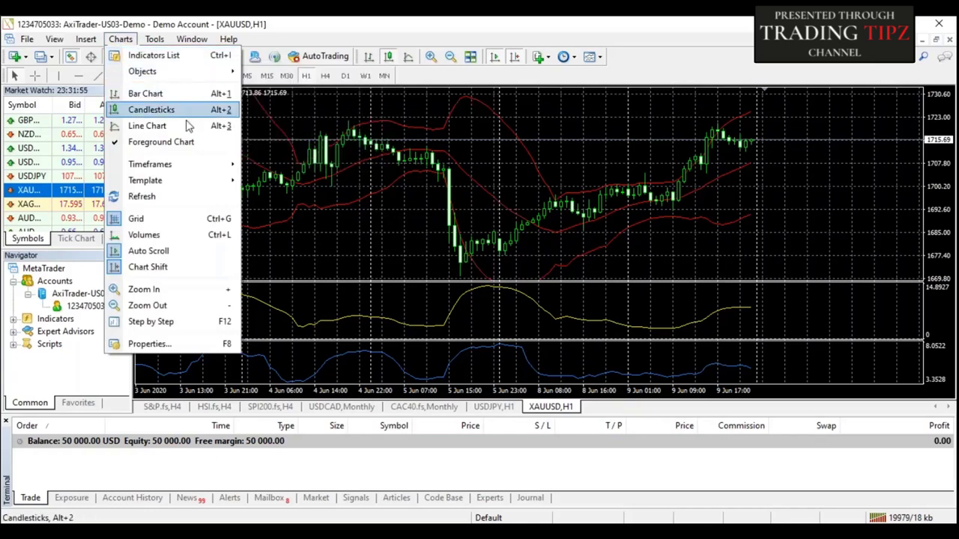
pyautogui.moveTo(177, 181)
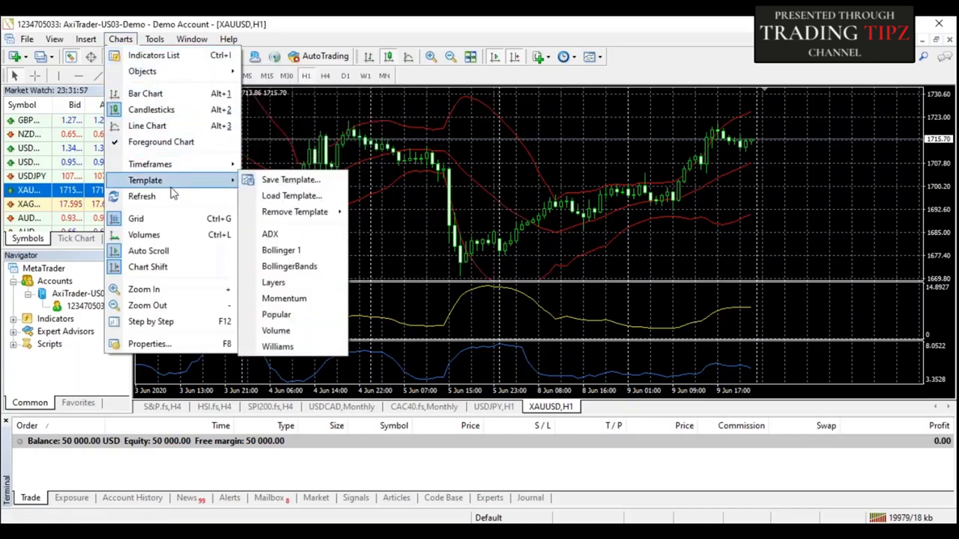
pyautogui.click(287, 200)
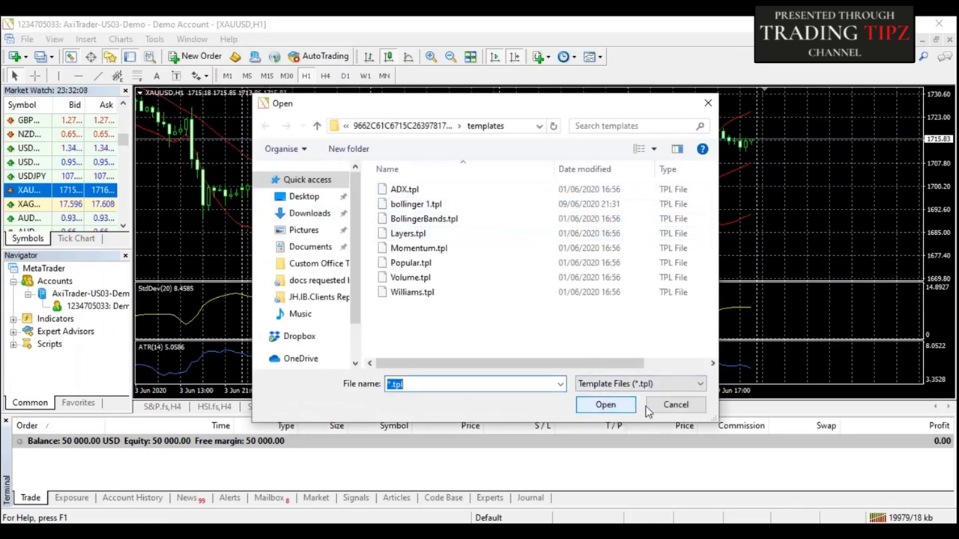
pyautogui.click(671, 405)
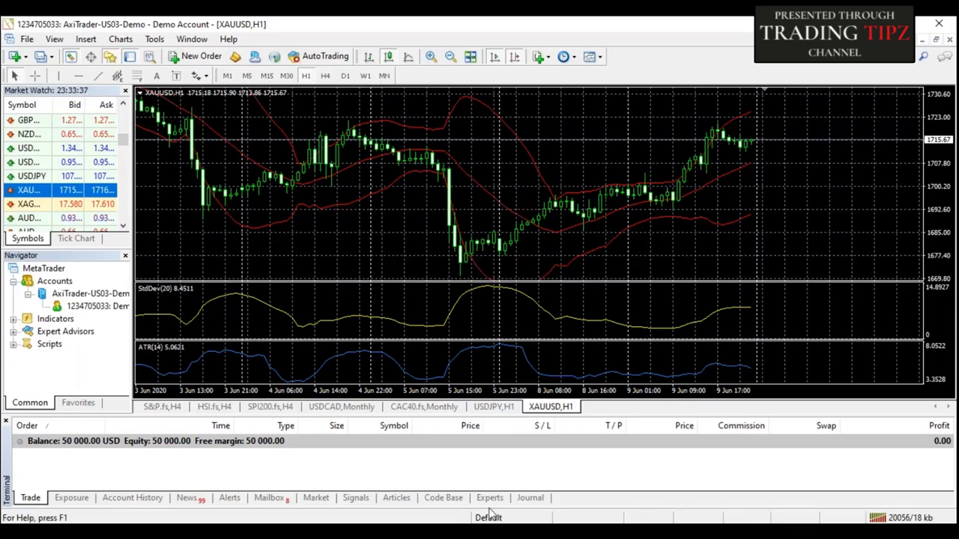
# Switch to the Google Slides deck, present the topic outline slide full screen again, and return to MetaTrader
pyautogui.hotkey('alt', 'Tab')
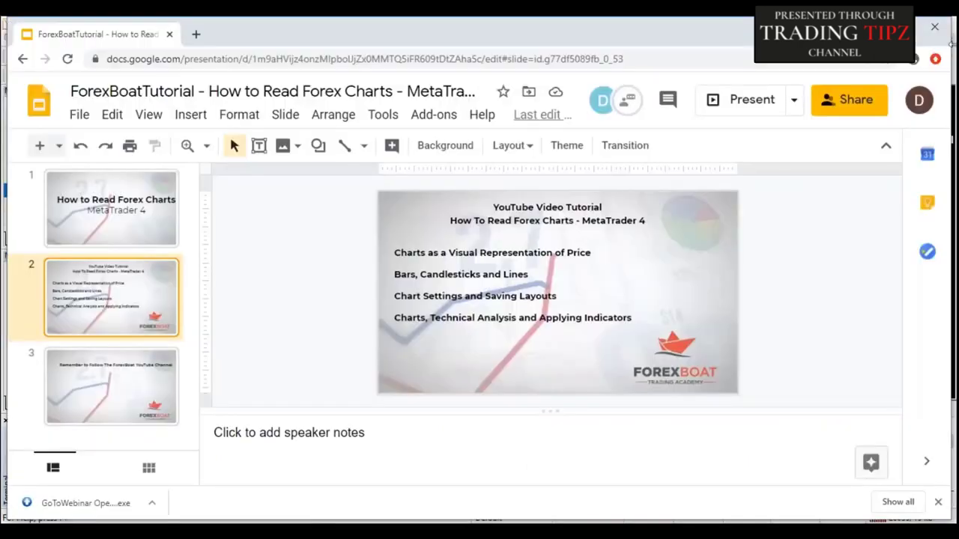
pyautogui.click(794, 100)
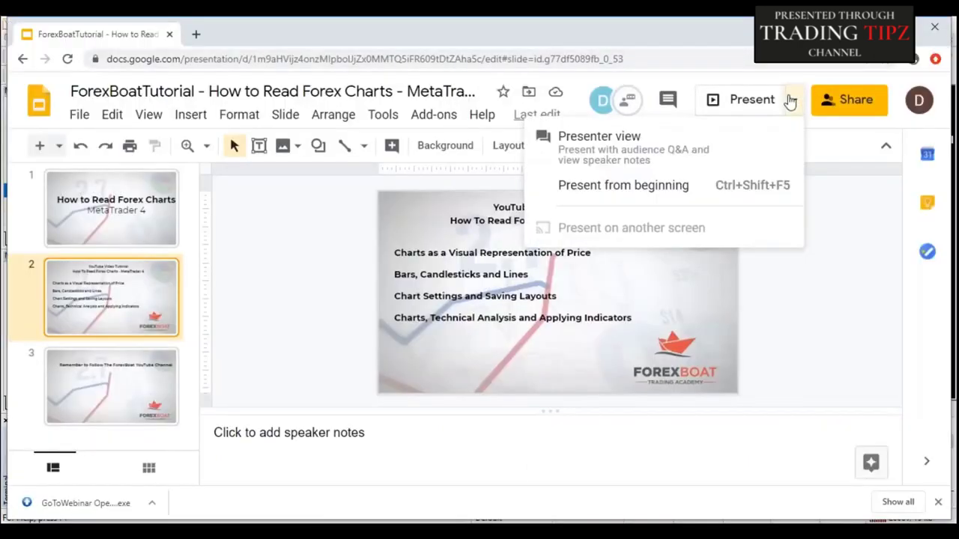
pyautogui.click(636, 193)
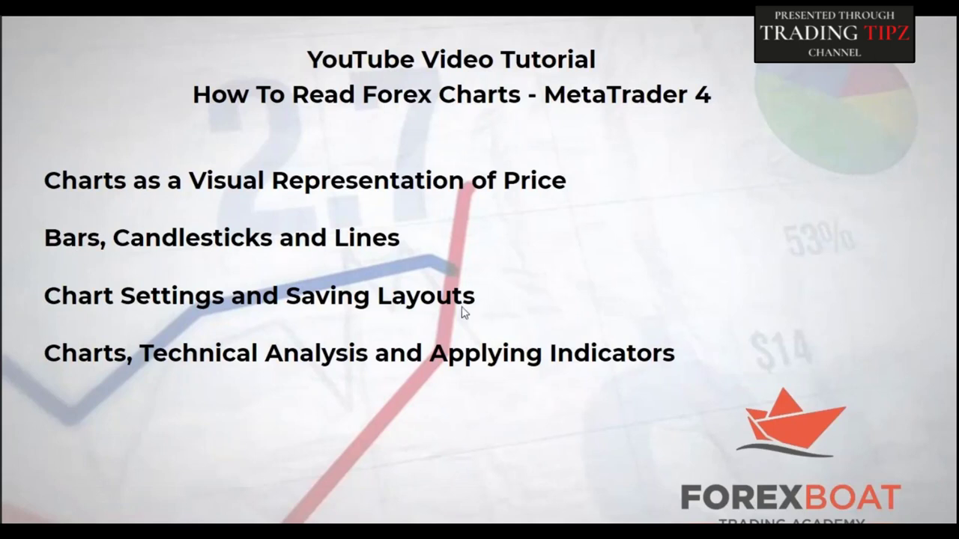
pyautogui.moveTo(458, 505)
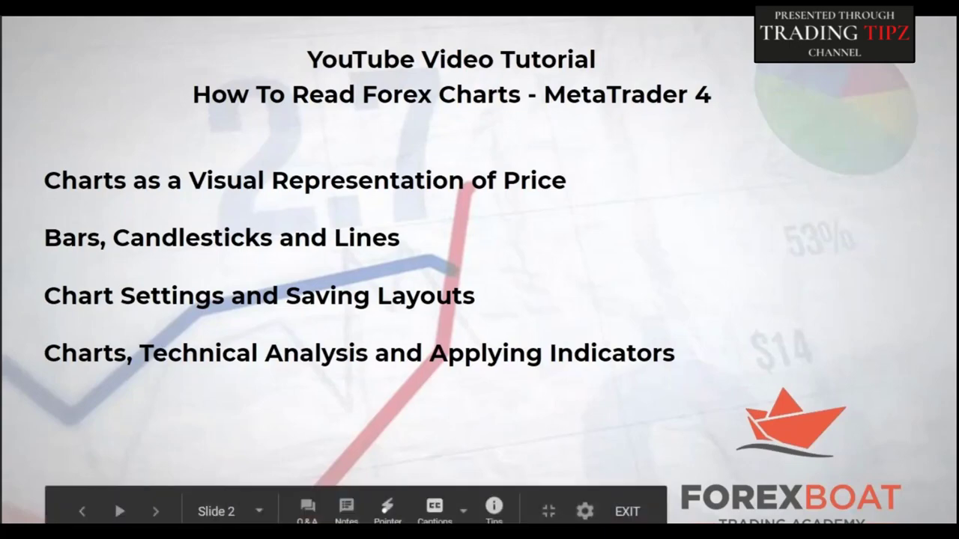
pyautogui.click(522, 483)
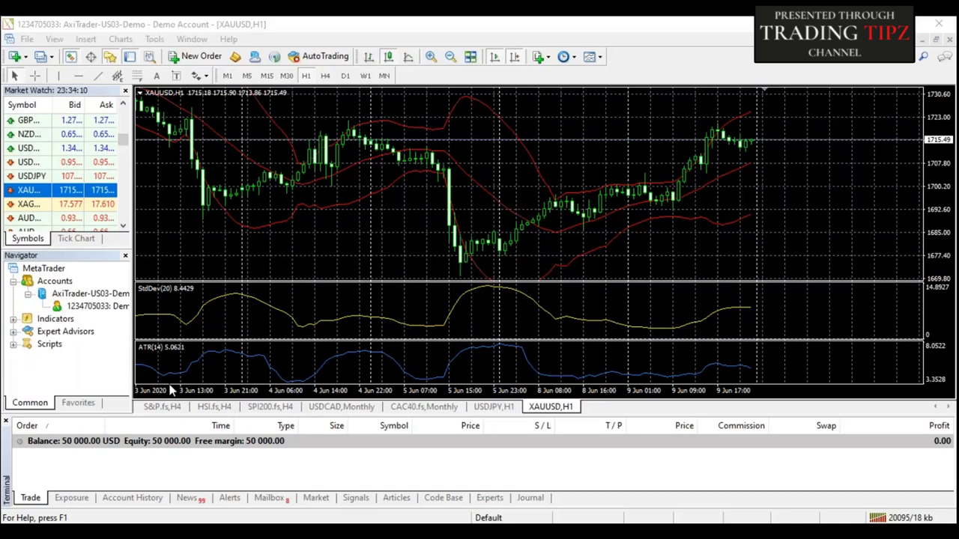
pyautogui.rightClick(372, 145)
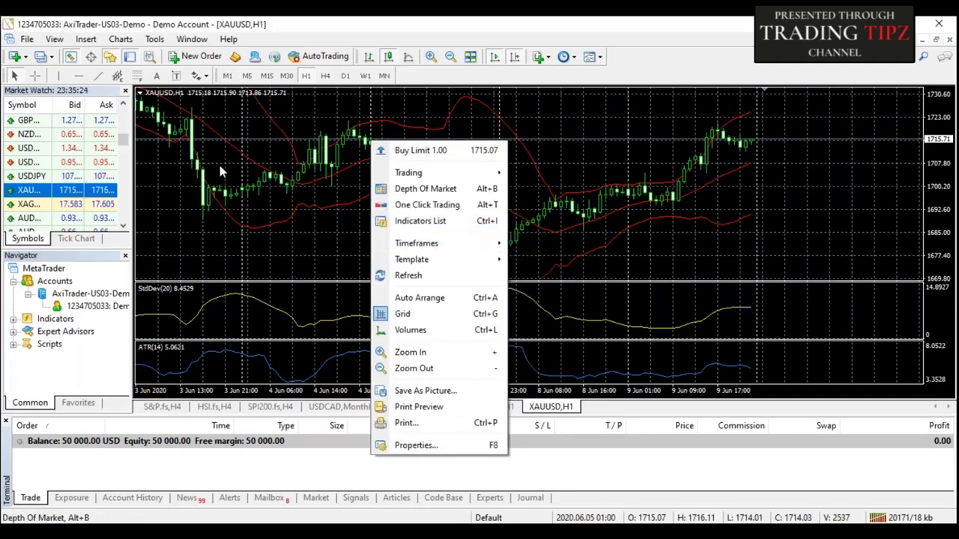
pyautogui.click(310, 161)
pyautogui.scroll(-1, 266, 126)
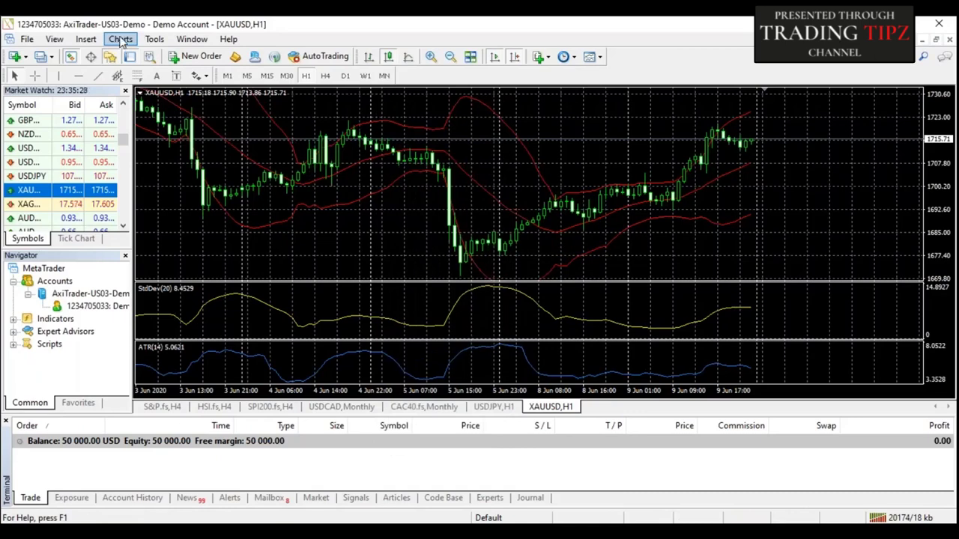
pyautogui.click(120, 40)
pyautogui.moveTo(154, 39)
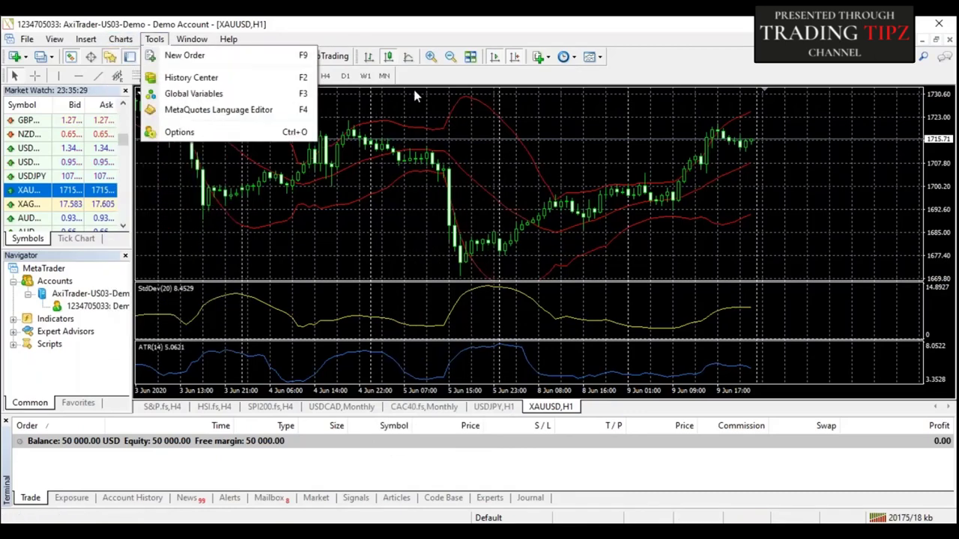
pyautogui.click(501, 178)
pyautogui.moveTo(96, 154)
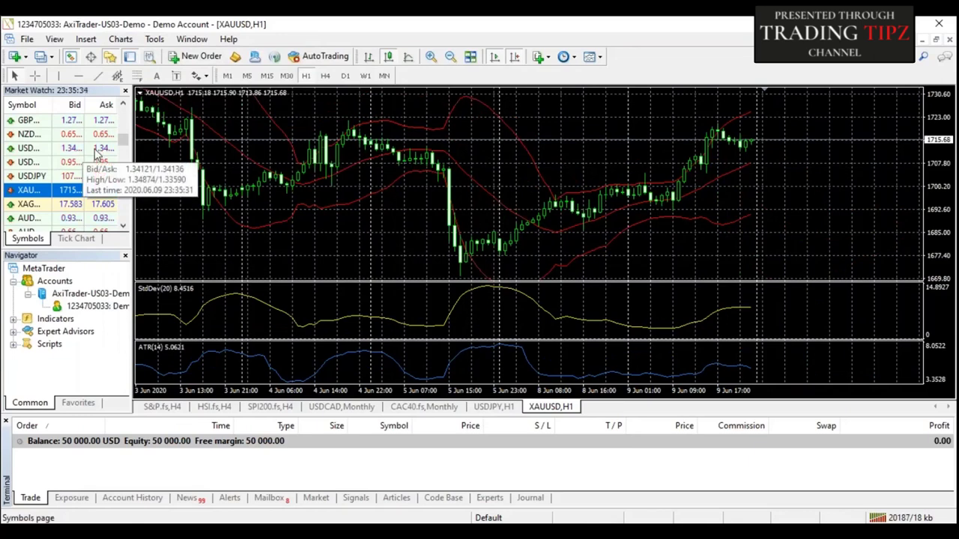
# Review the indicators applied to the XAUUSD H1 chart and the Bollinger Bands parameters, and close both dialogs without changes
pyautogui.rightClick(415, 157)
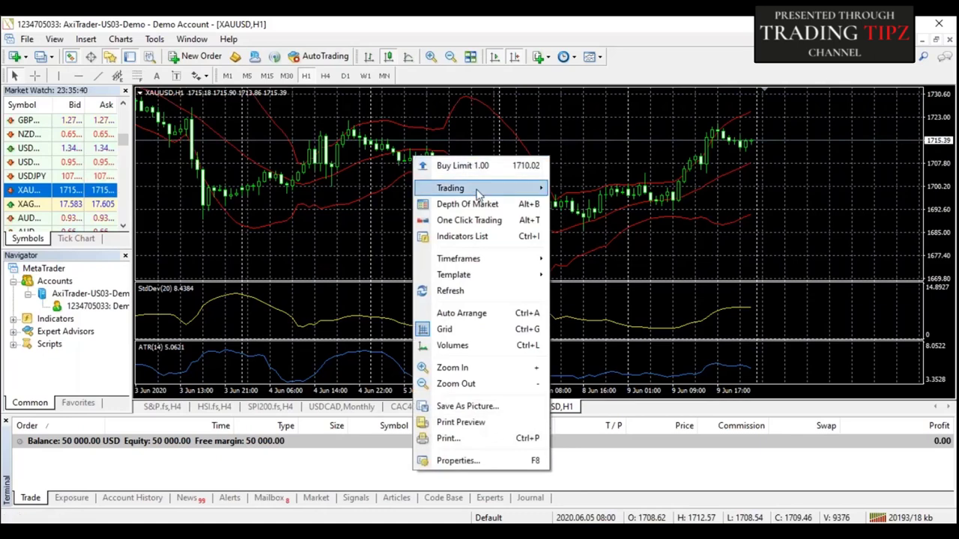
pyautogui.click(476, 241)
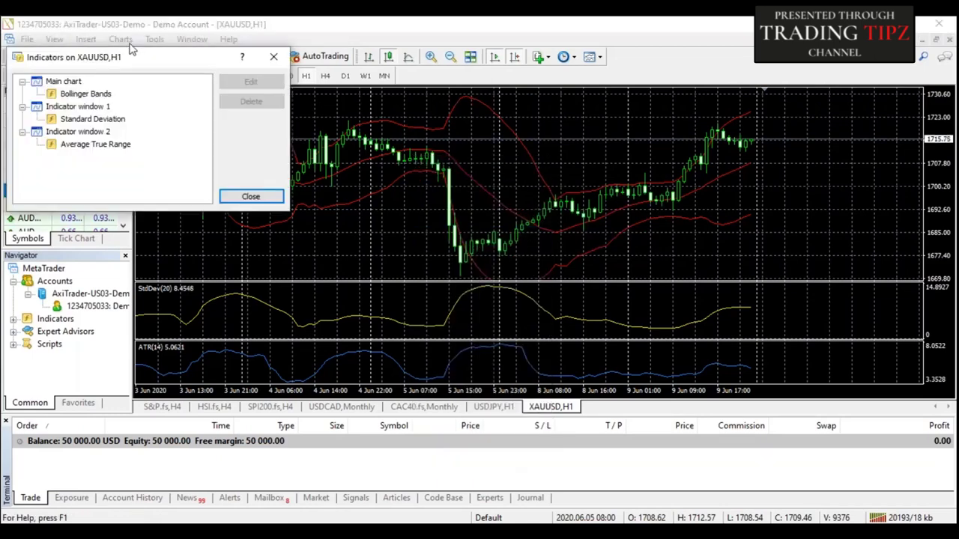
pyautogui.doubleClick(84, 95)
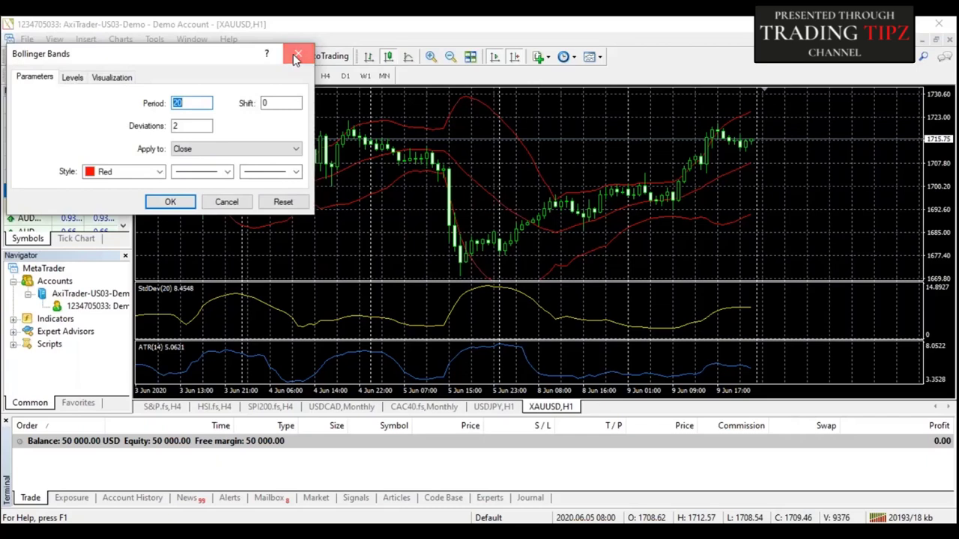
pyautogui.click(297, 57)
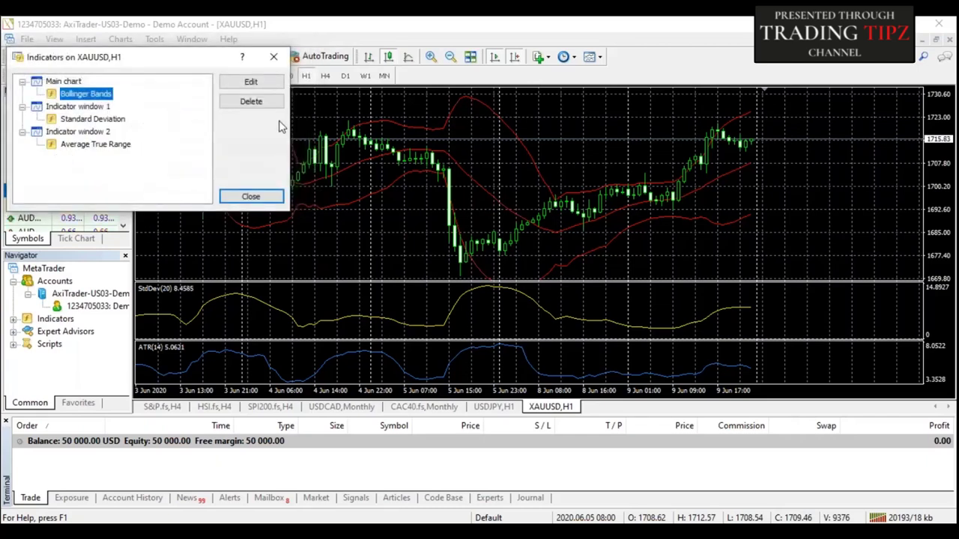
pyautogui.click(252, 195)
# Examine the color properties of the XAUUSD H1 chart beside the candles, and close the dialog without changes
pyautogui.rightClick(483, 178)
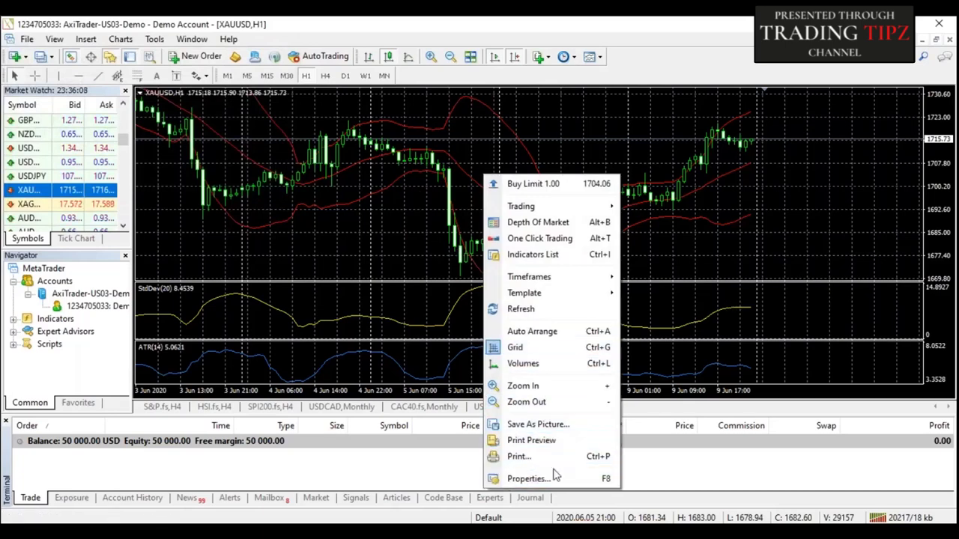
pyautogui.click(534, 485)
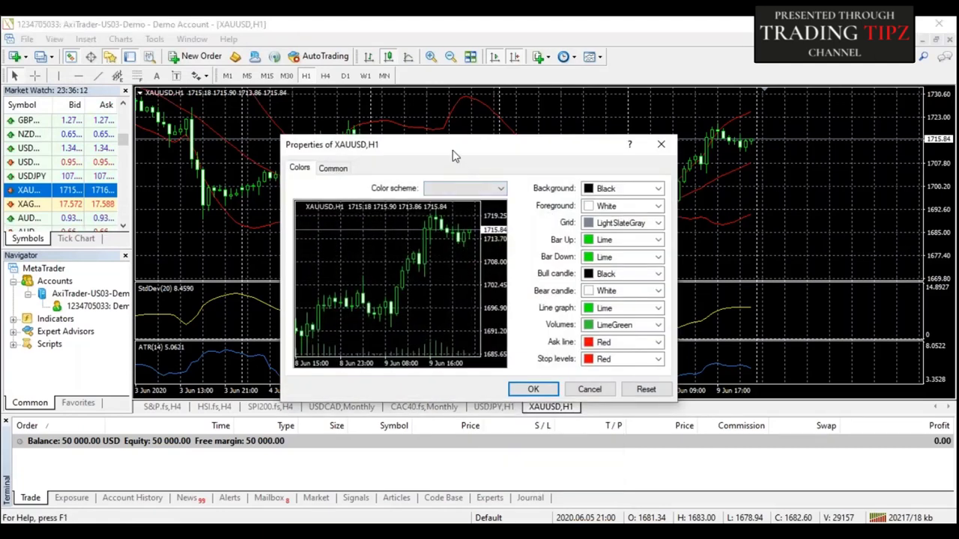
pyautogui.moveTo(453, 156); pyautogui.dragTo(470, 114)
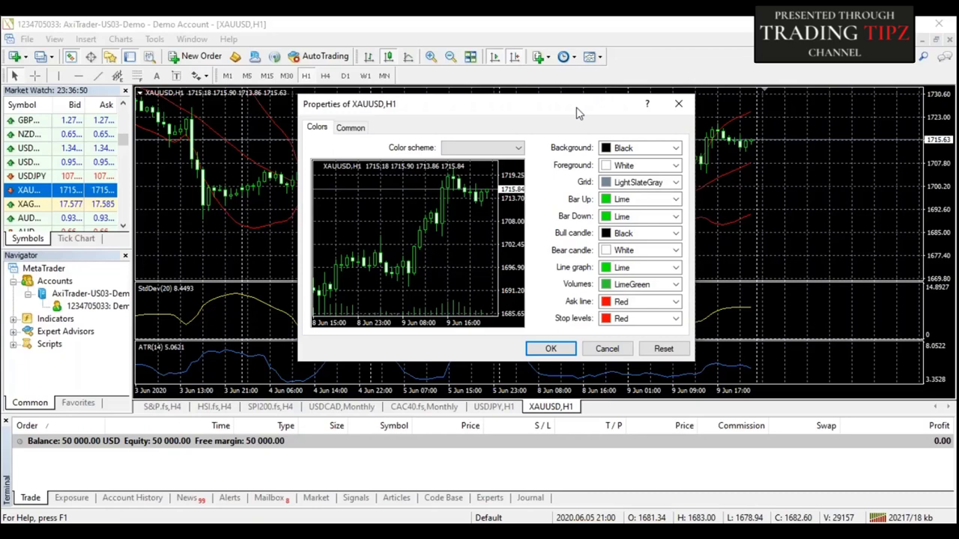
pyautogui.moveTo(576, 112); pyautogui.dragTo(739, 140)
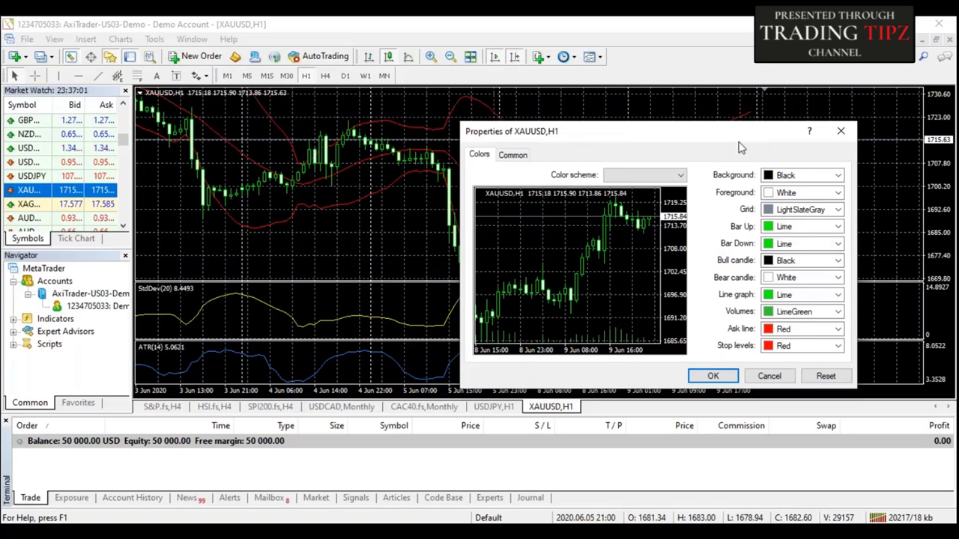
pyautogui.click(842, 133)
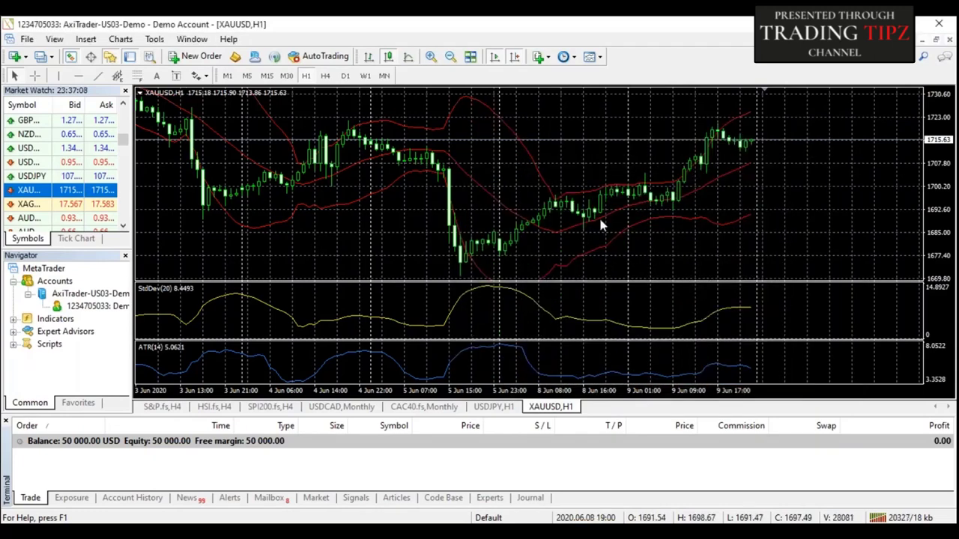
# Reopen the properties of the XAUUSD H1 chart at the color settings
pyautogui.moveTo(604, 225)
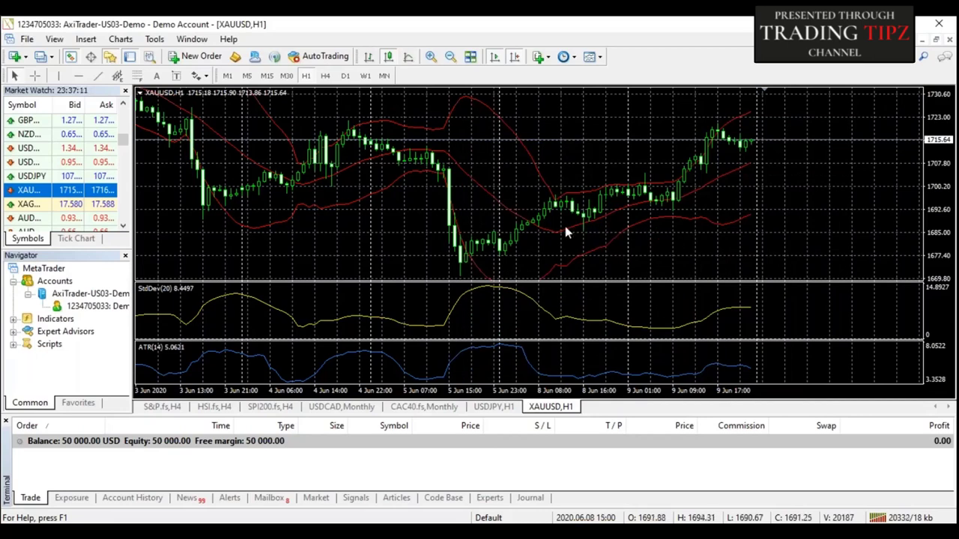
pyautogui.rightClick(507, 177)
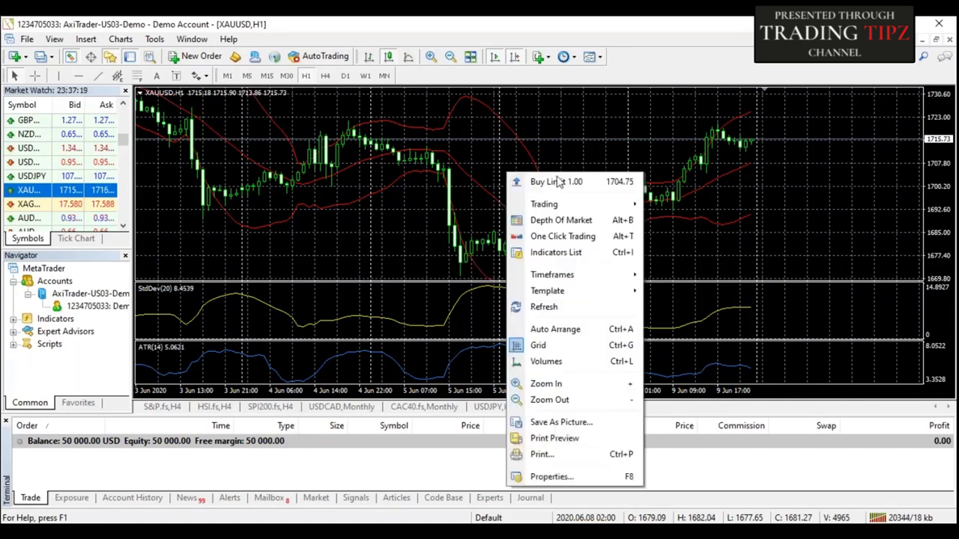
pyautogui.click(551, 477)
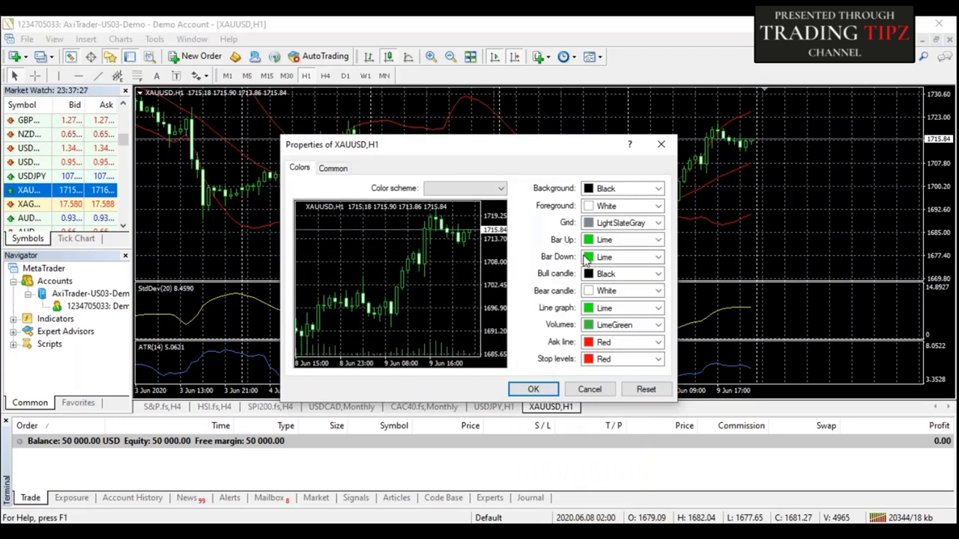